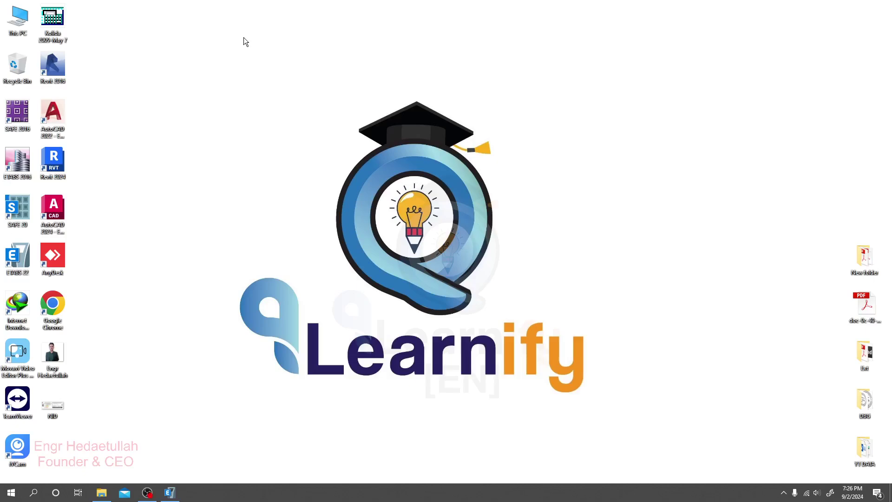
Open the workbook "C2 Two Way Slab Design (USD)" from the "C. Building Design Excel file" folder and look over its input cells
left_click(170, 493)
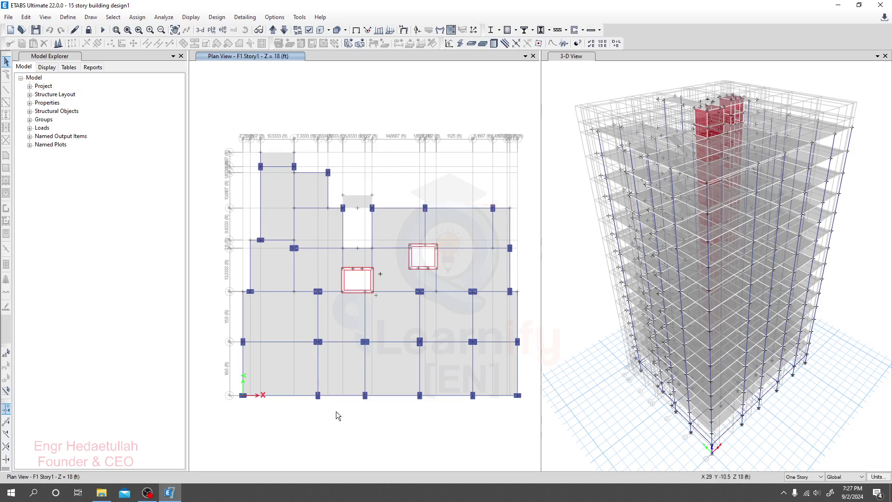
scroll(329, 410, "down", 2)
left_click(101, 493)
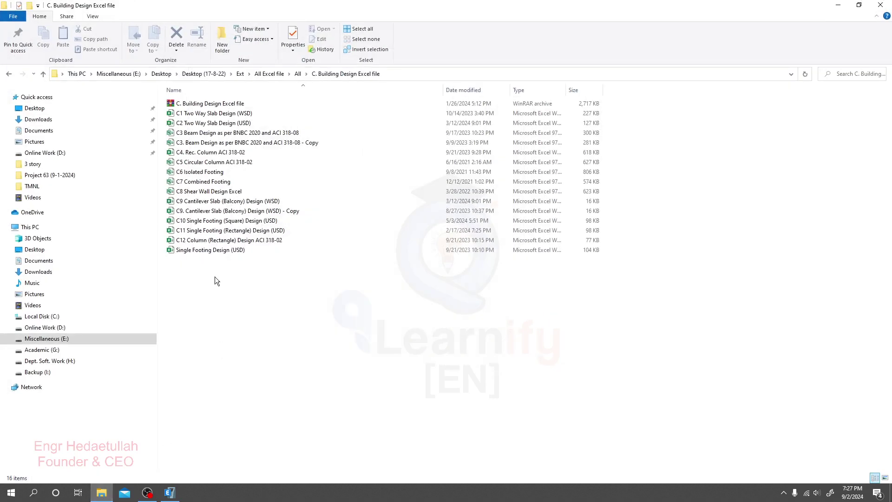
left_click(197, 123)
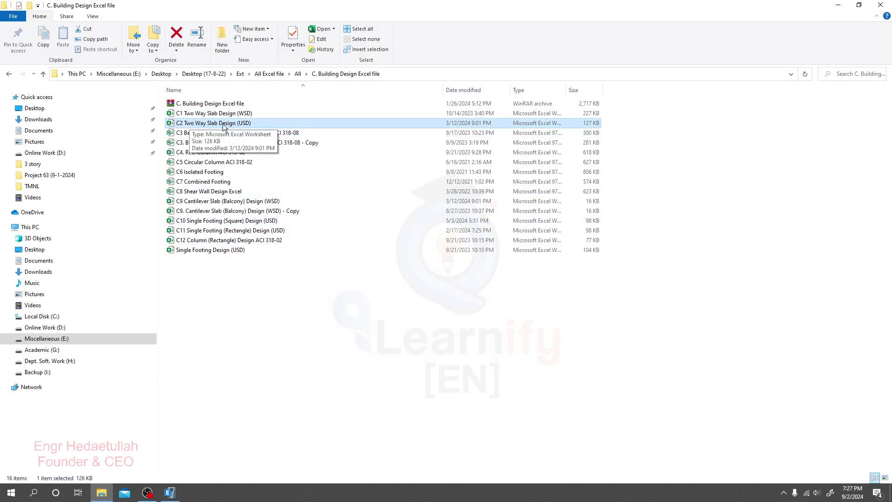
double_click(250, 124)
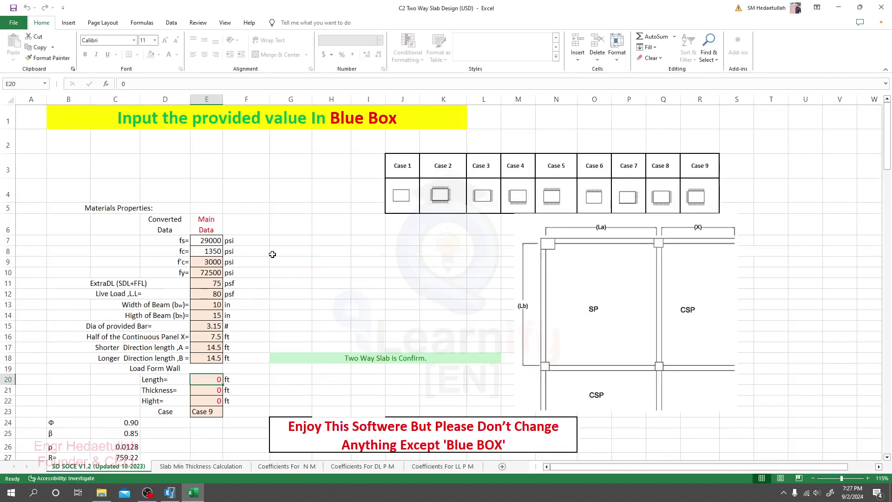
scroll(273, 254, "down", 3)
scroll(251, 253, "up", 1)
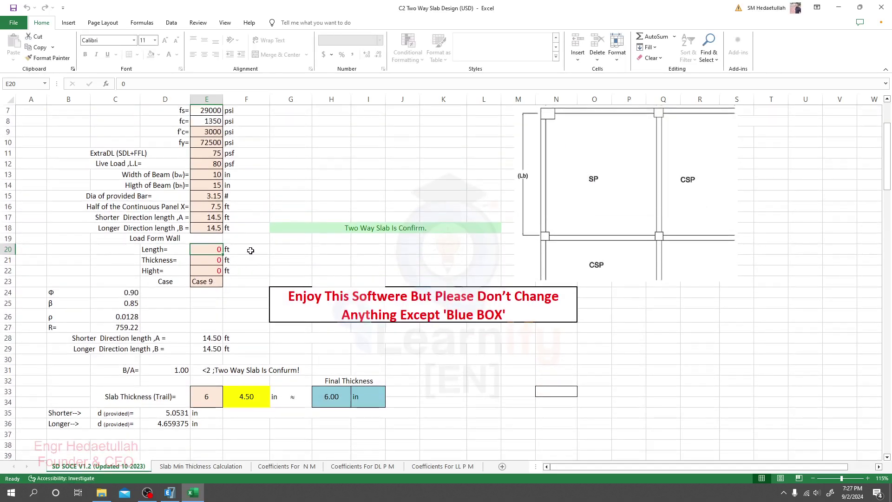
Switch to the ETABS plan view of F1 Story1 and open Calculator beside the corner slab panel at the origin
key("alt+Tab")
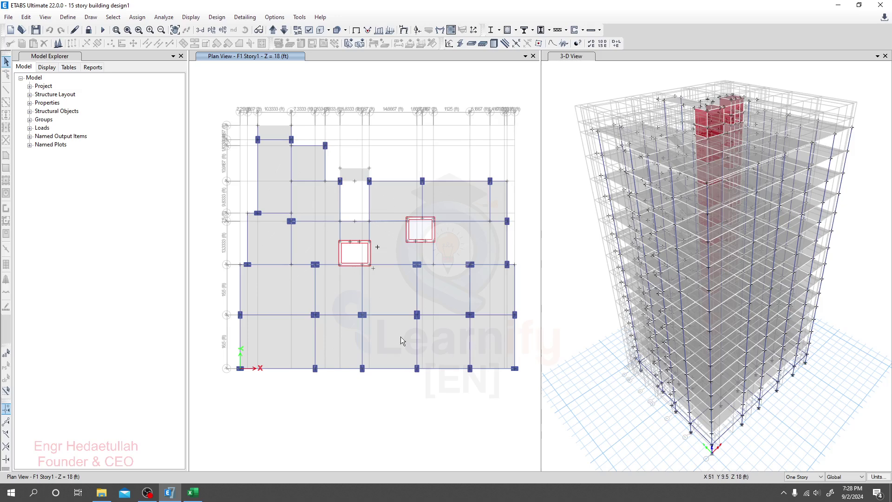
scroll(247, 340, "up", 3)
scroll(247, 340, "up", 2)
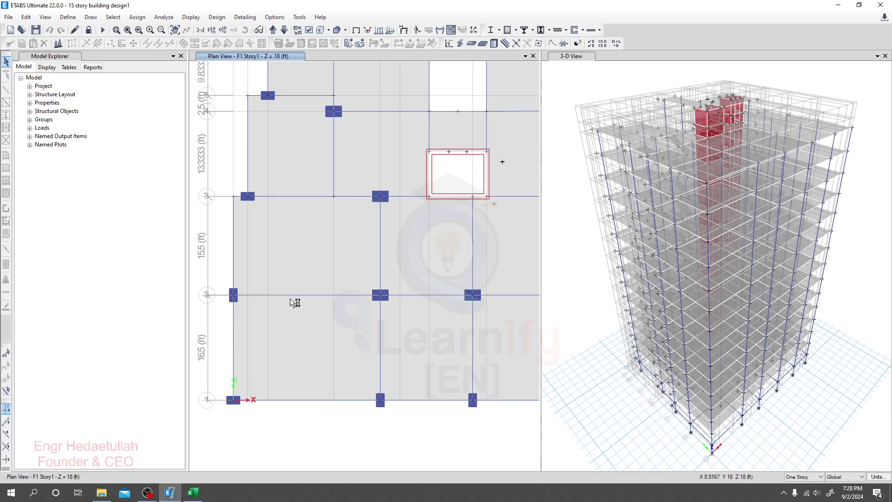
left_click(11, 493)
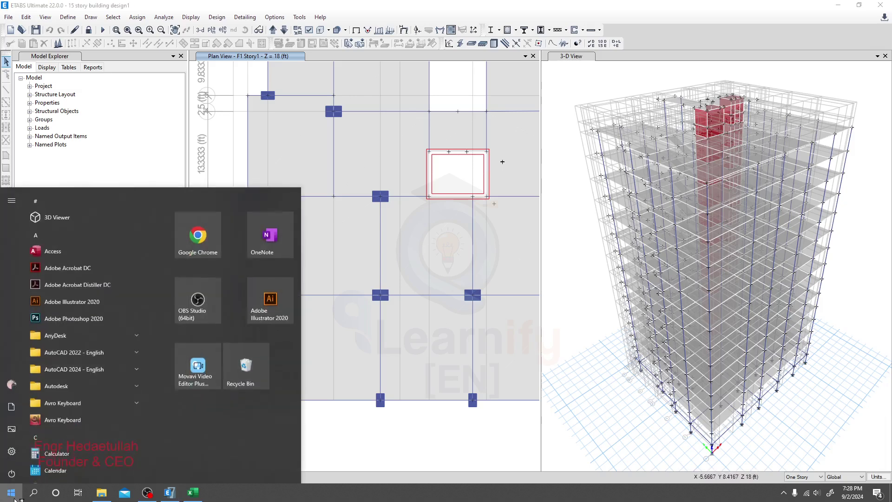
left_click(56, 448)
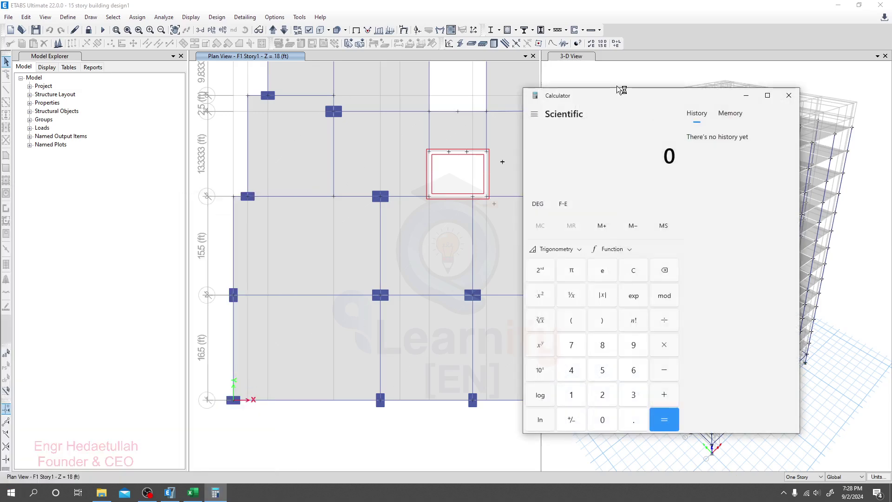
left_click_drag(624, 101, 634, 101)
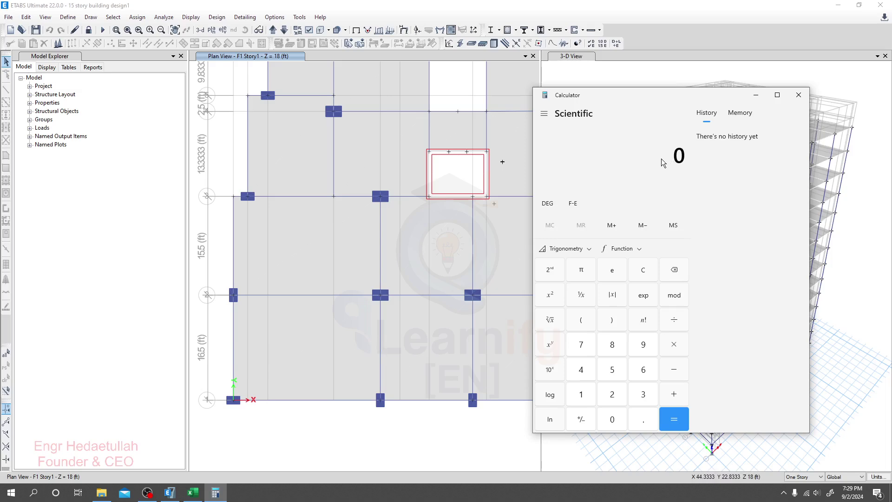
Subtract the 0.833 ft beam width from the 16.5 ft grid spacing in Calculator and copy the result
type("16.5")
key("minus")
type("0.88")
key("BackSpace")
type("33")
key("Return")
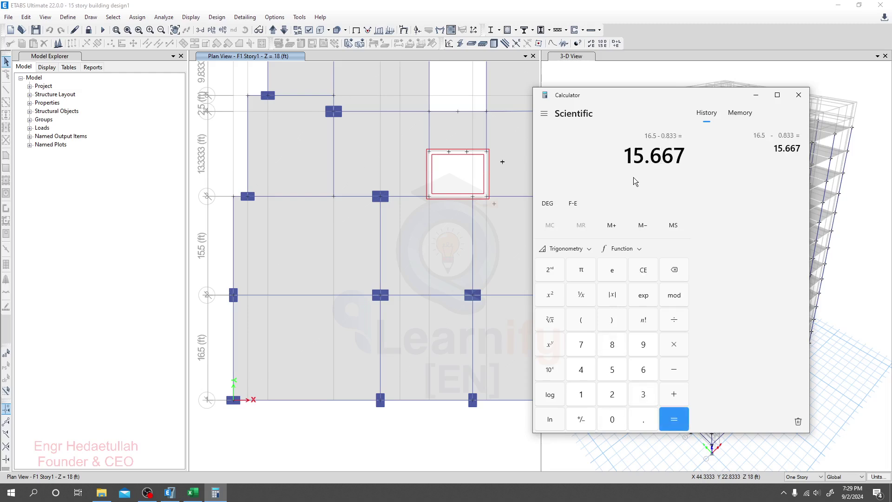
left_click_drag(625, 157, 682, 156)
left_click(685, 155)
left_click_drag(624, 156, 681, 156)
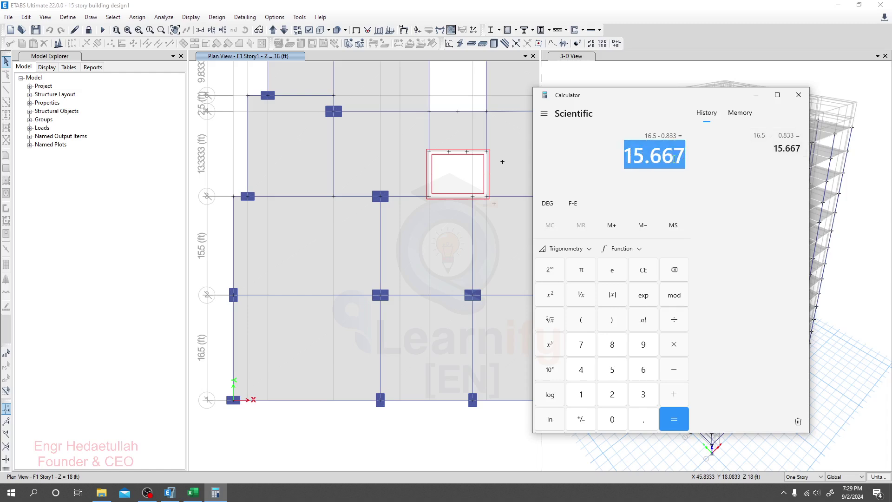
right_click(652, 158)
left_click(673, 170)
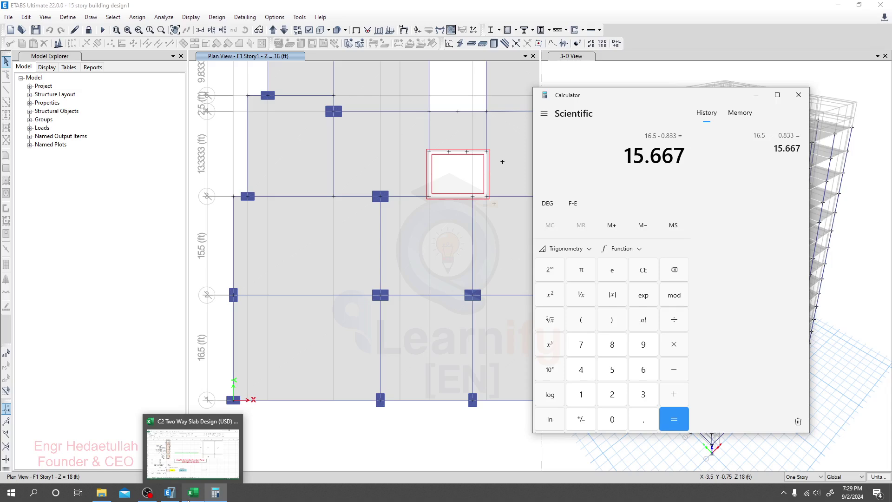
Switch to the slab design workbook, dismiss the licence notice and paste 15.667 ft as the shorter direction length A
left_click(195, 408)
left_click(632, 123)
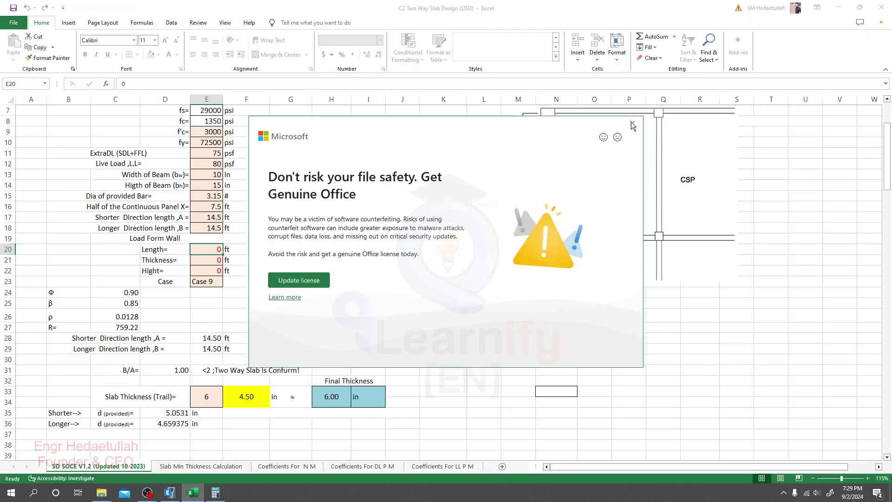
scroll(223, 233, "up", 2)
scroll(211, 320, "down", 1)
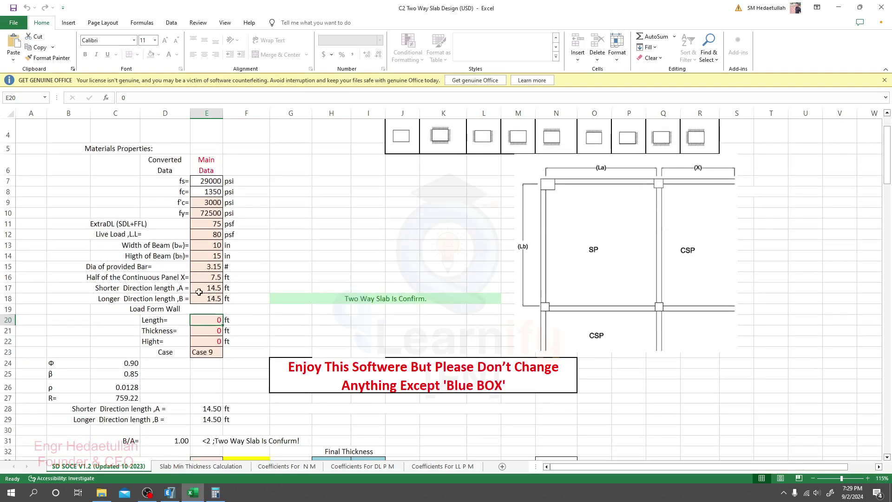
left_click(202, 288)
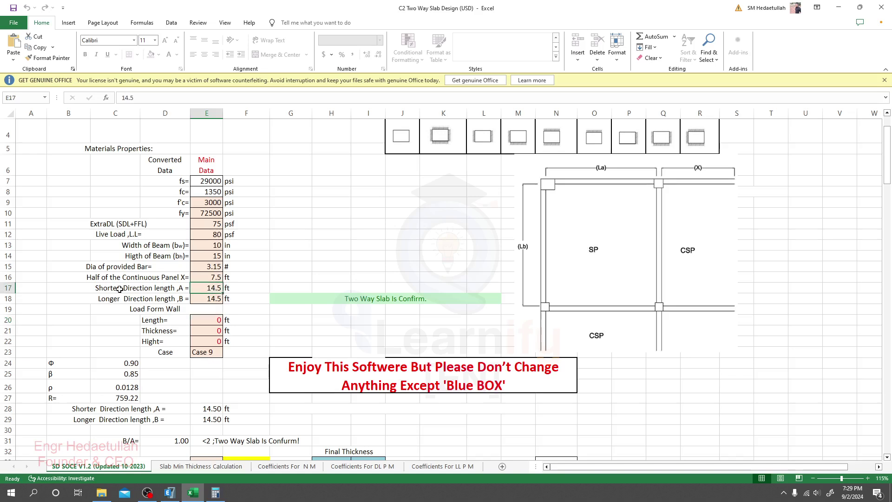
right_click(201, 288)
left_click(220, 120)
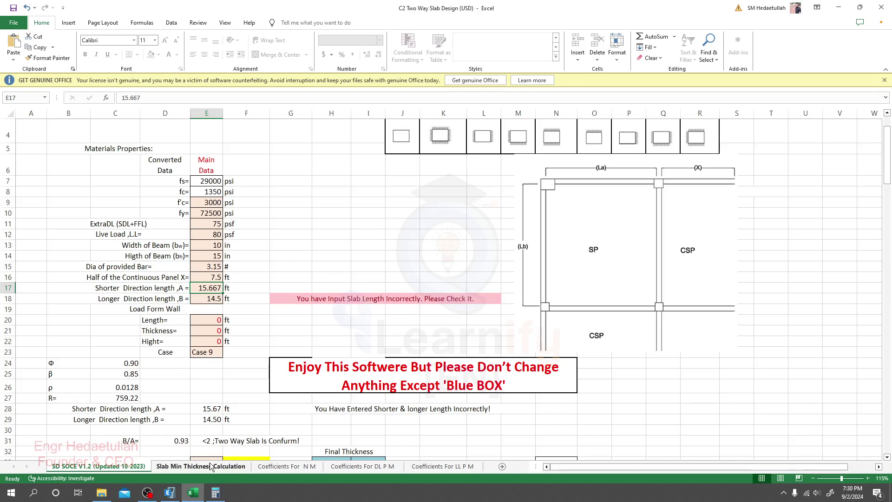
Switch to ETABS and measure the corner panel's span along X between the column at the origin and its neighbour with a dimension line
left_click(170, 496)
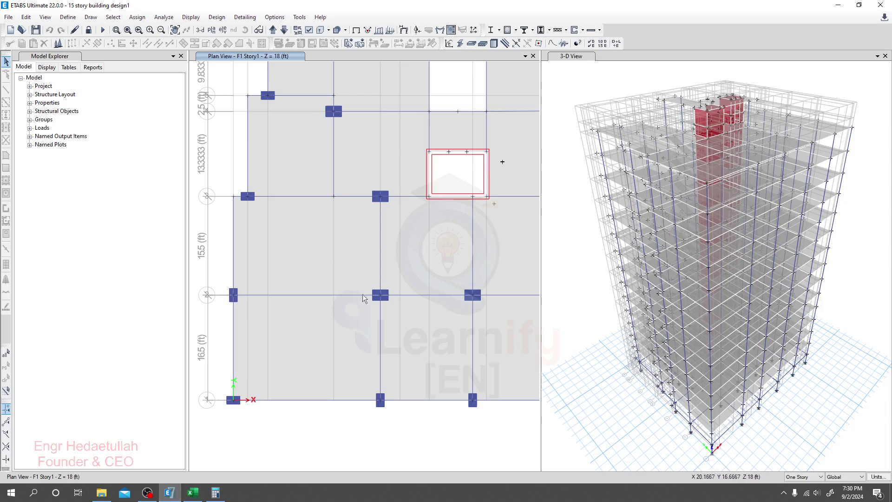
left_click(91, 18)
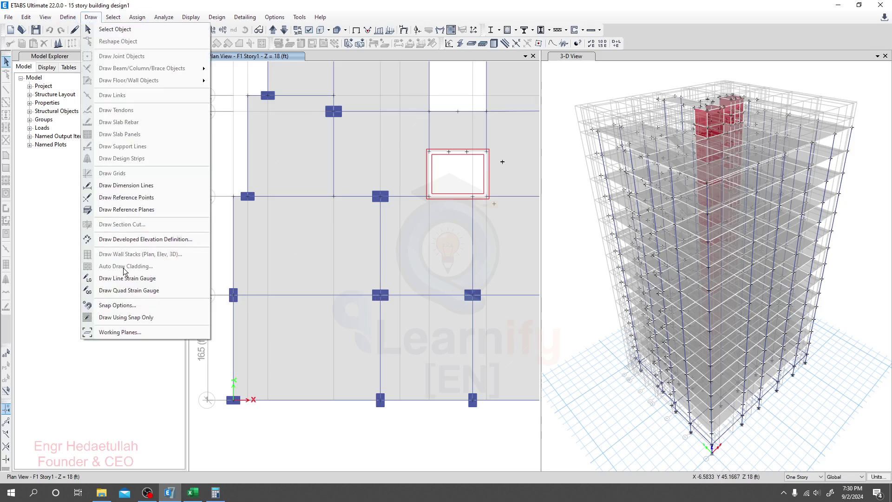
left_click(126, 186)
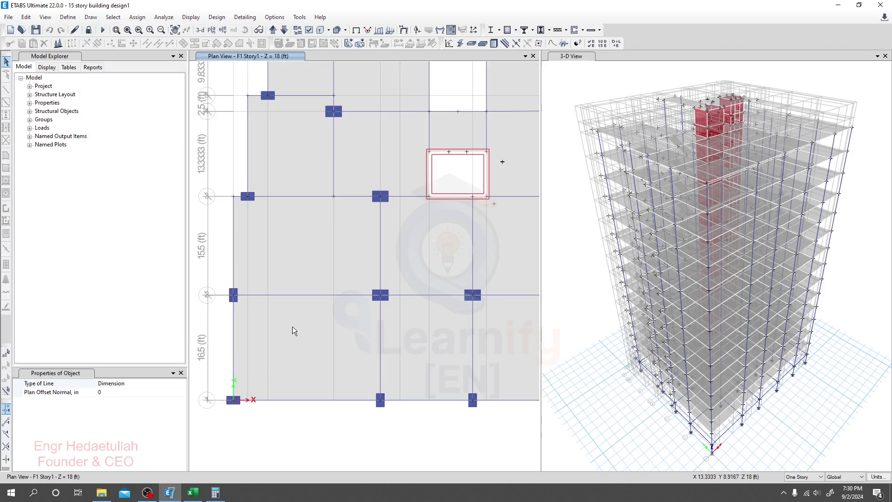
left_click(234, 401)
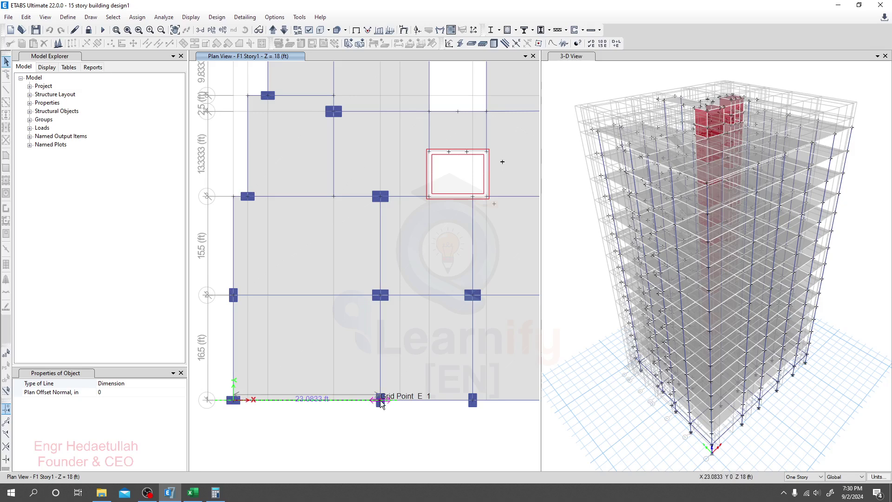
key("Escape")
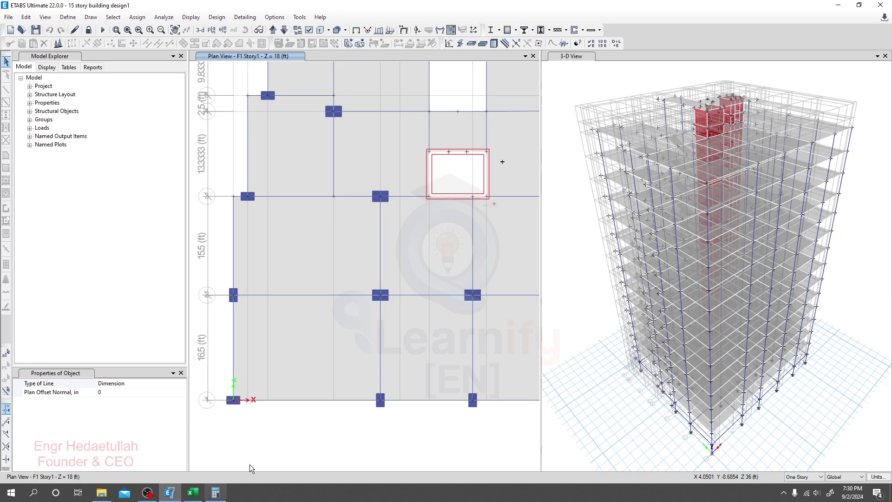
Subtract 0.833 from 23 in Calculator and copy the result
left_click(215, 493)
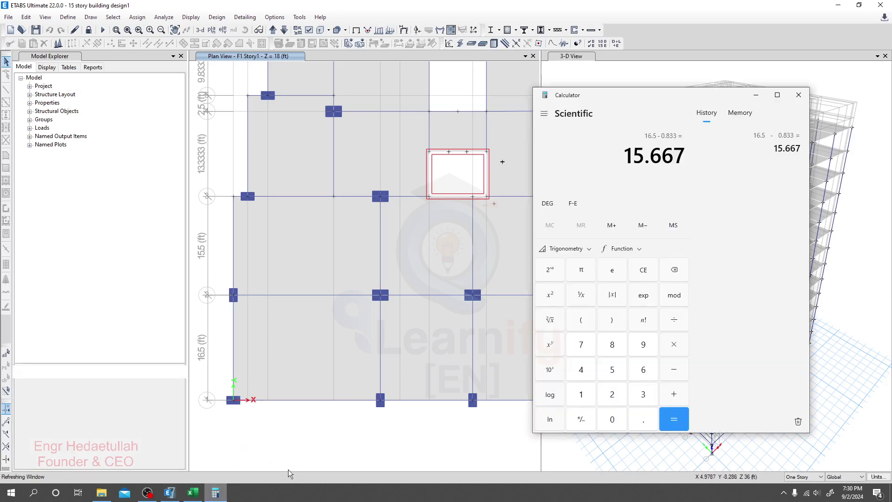
type("29")
key("BackSpace")
type("3 - ")
type("0.833")
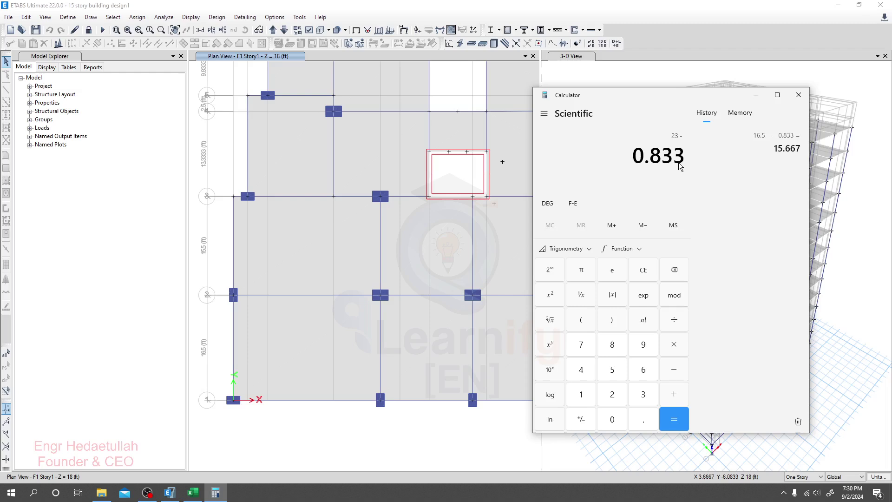
key("Return")
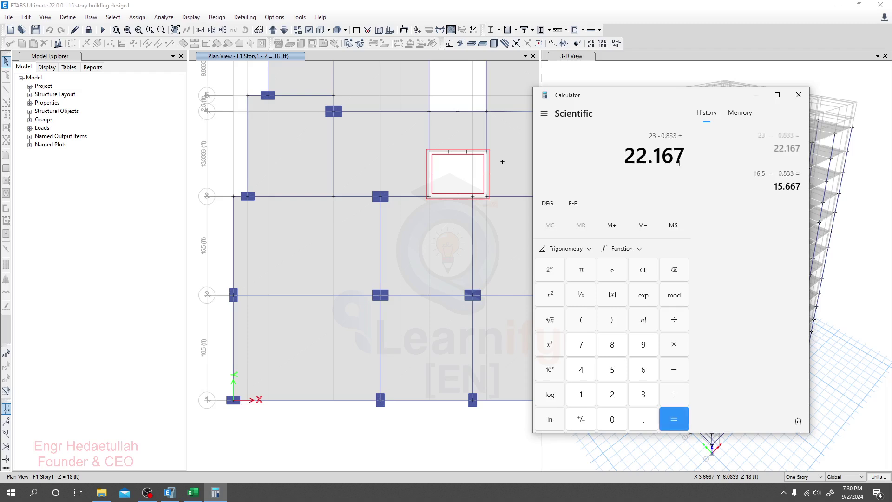
left_click_drag(640, 158, 684, 155)
right_click(659, 163)
left_click(681, 175)
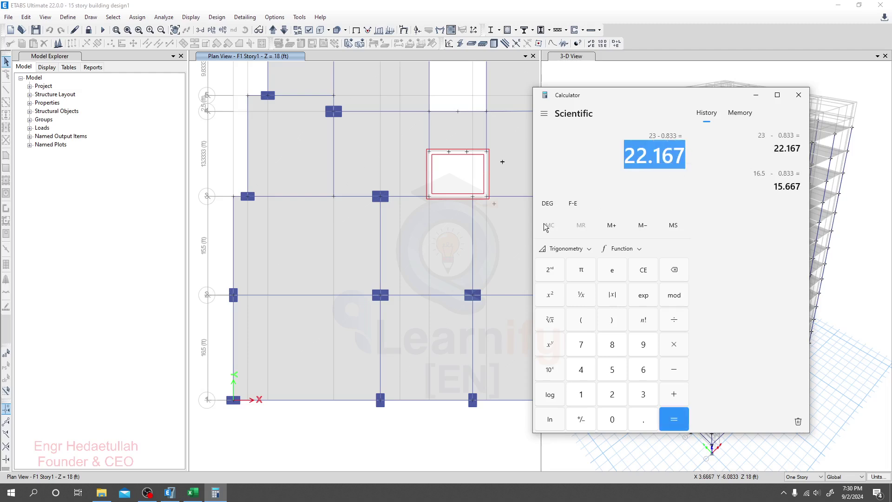
Switch to the slab design workbook and paste 22.167 ft as the longer direction length B
left_click(190, 493)
right_click(208, 303)
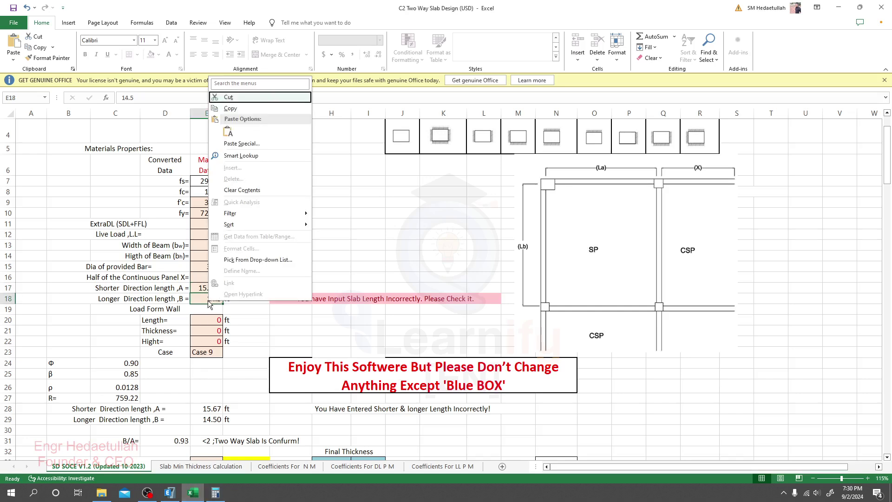
left_click(227, 132)
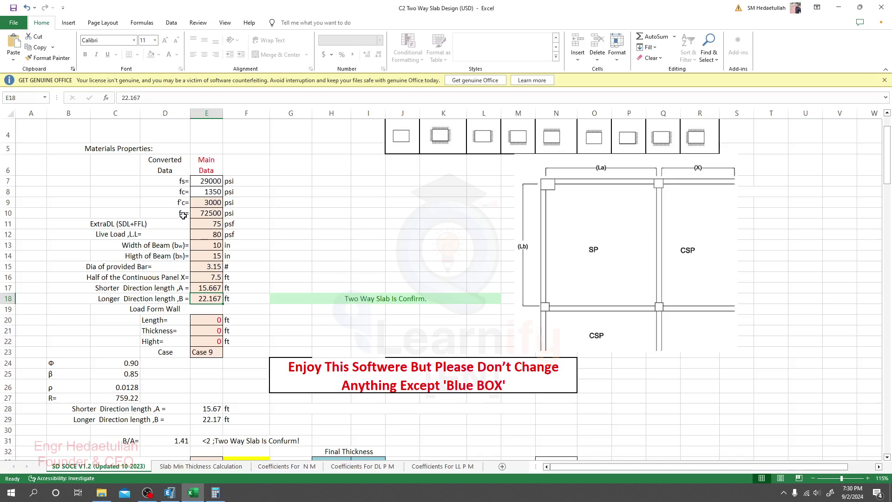
Set the concrete strength f'c to 4500 psi in the material properties
left_click(219, 213)
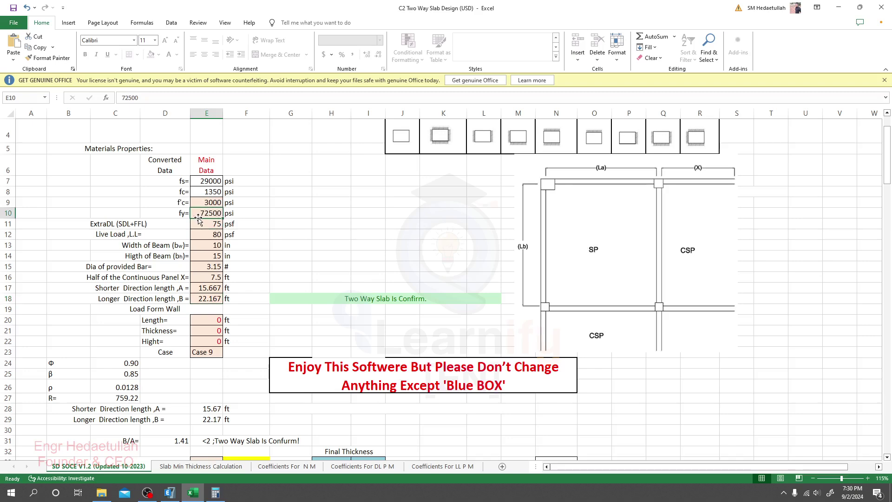
left_click(210, 202)
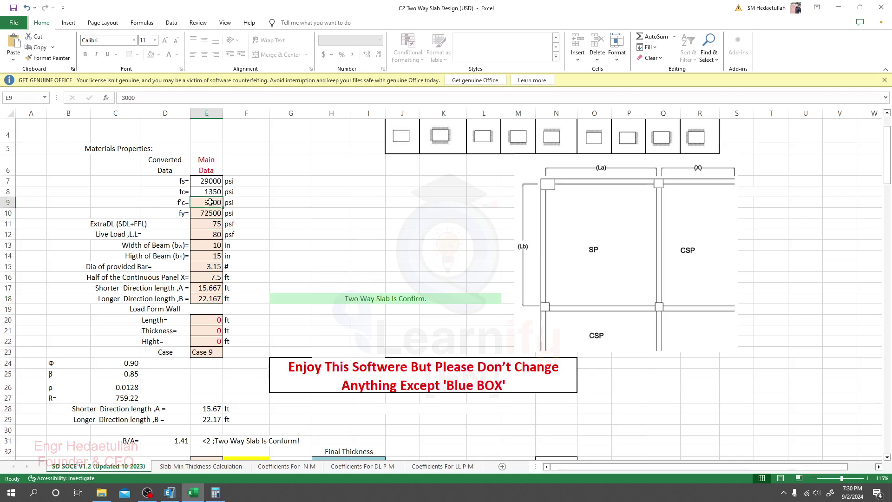
type("45")
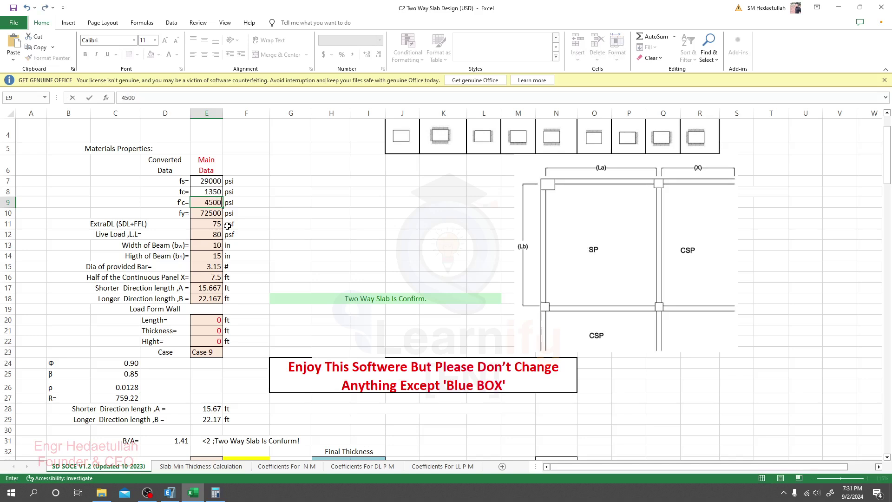
key("Return")
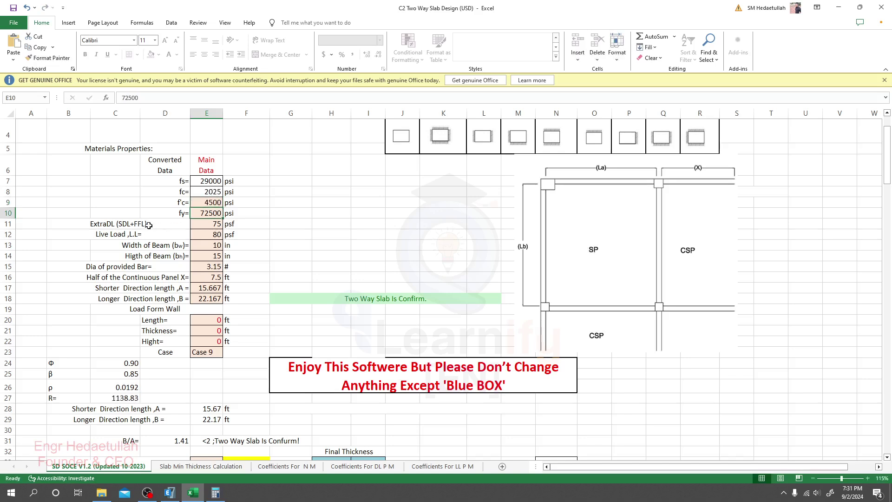
Switch to ETABS and show the loads assigned to the corner slab panel at the origin
left_click(207, 233)
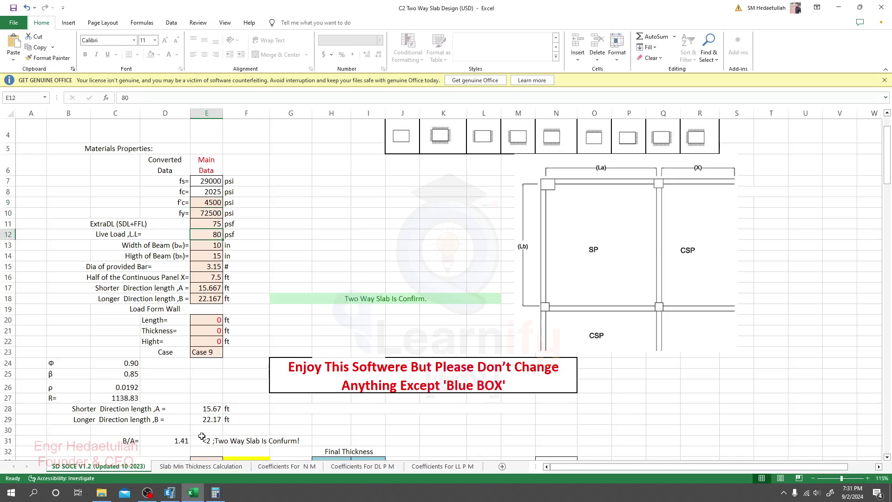
left_click(170, 493)
right_click(292, 337)
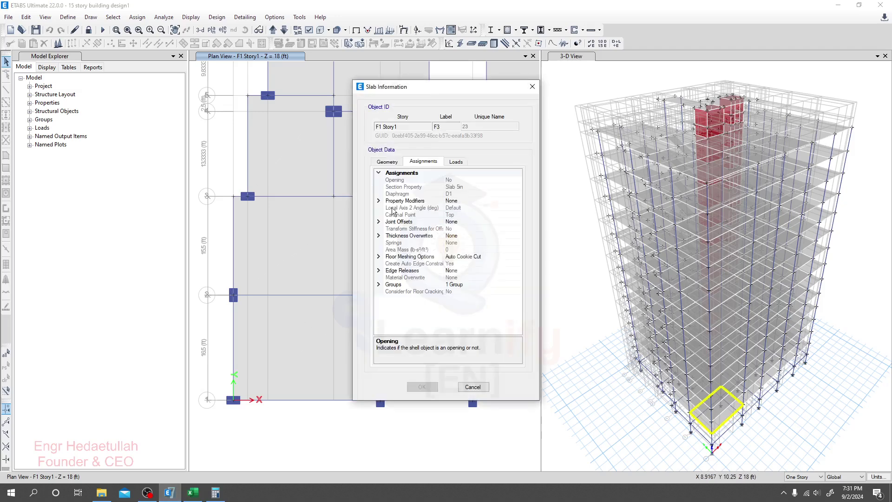
left_click(455, 161)
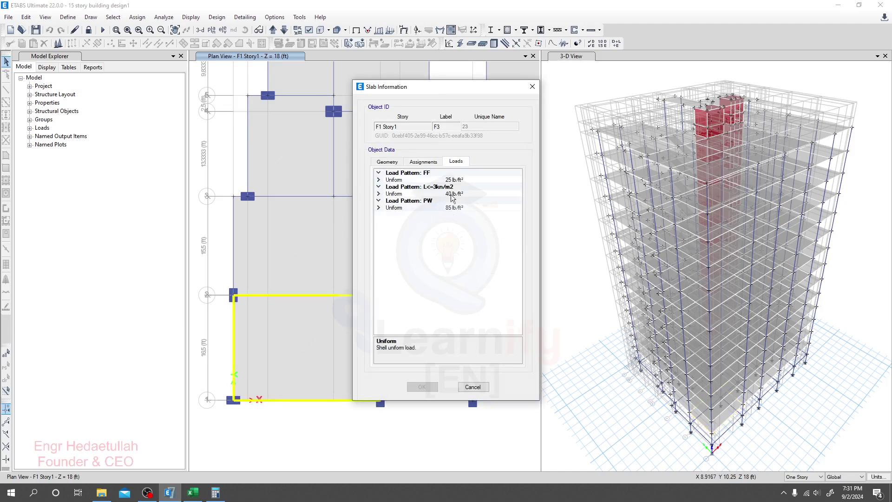
Switch to the slab design workbook and set the live load to 40 psf
left_click(193, 493)
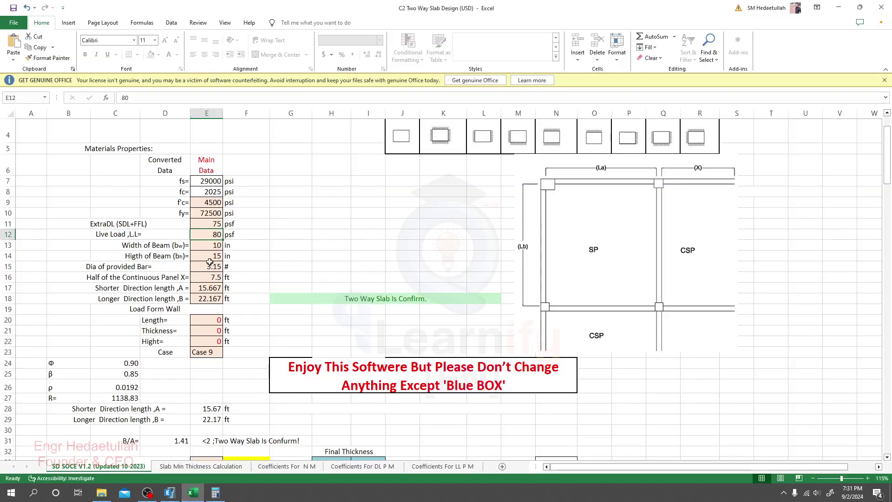
type("4")
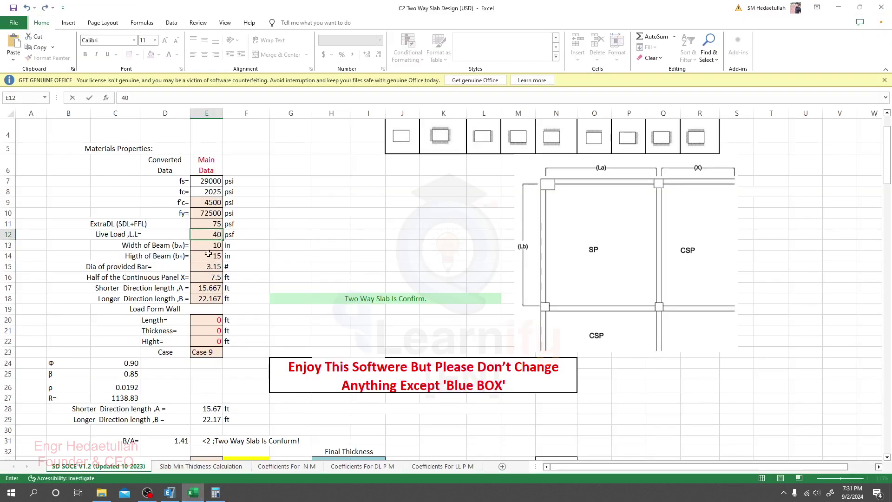
key("Up")
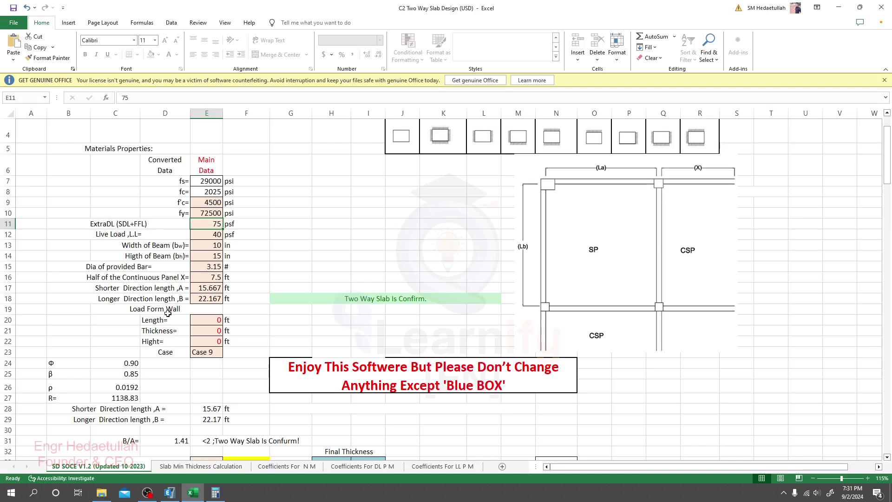
Check the slab's FF and PW loads in ETABS and set the workbook's extra dead load (SDL+FFL) to 110 psf
left_click(193, 486)
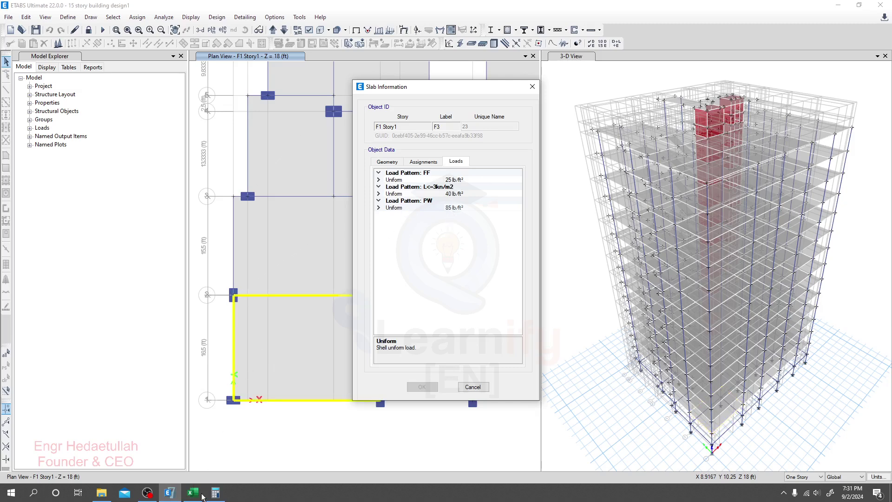
left_click(192, 492)
type("110")
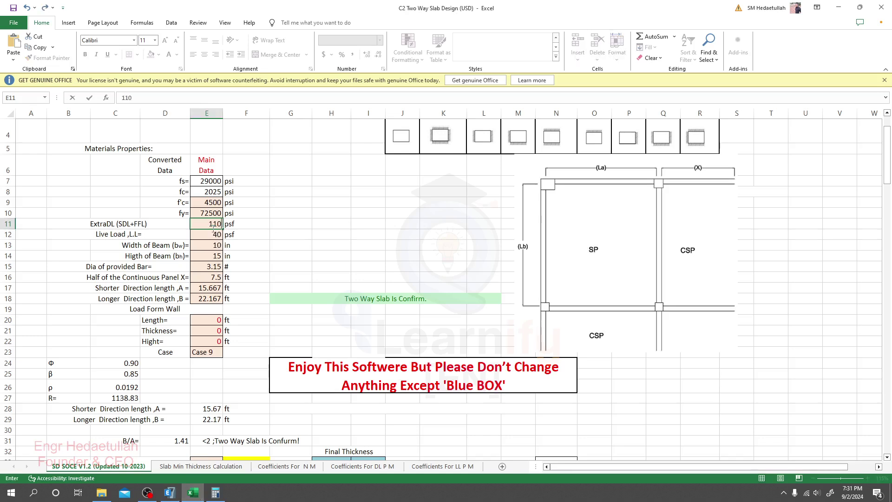
key("Return")
key("Return")
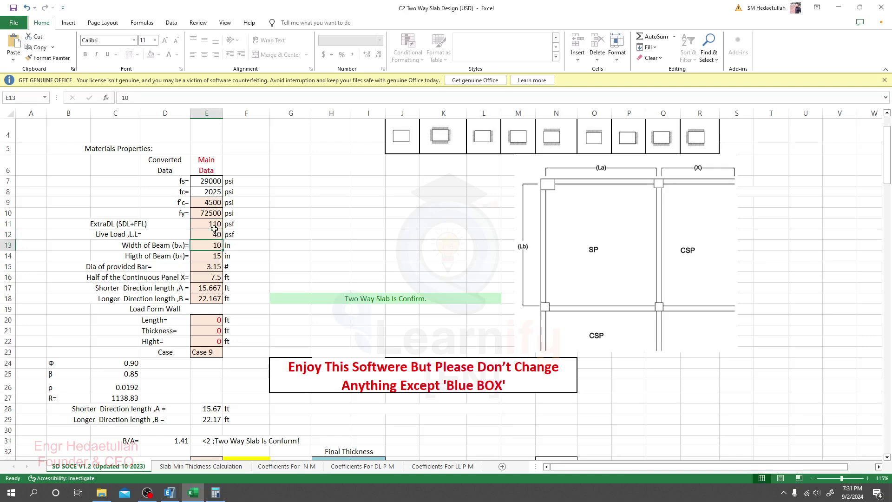
Set the height of the beam to 18 in, leaving the beam width as it is
key("Return")
type("12")
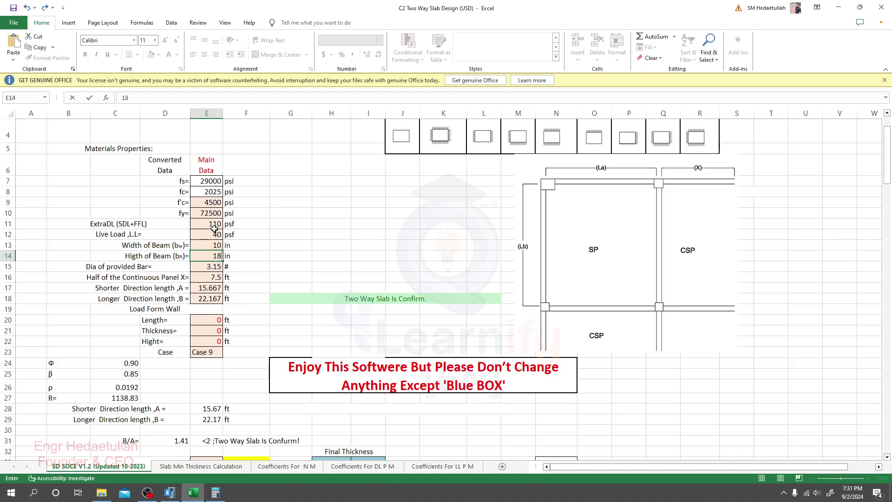
key("Up")
key("Return")
key("Return")
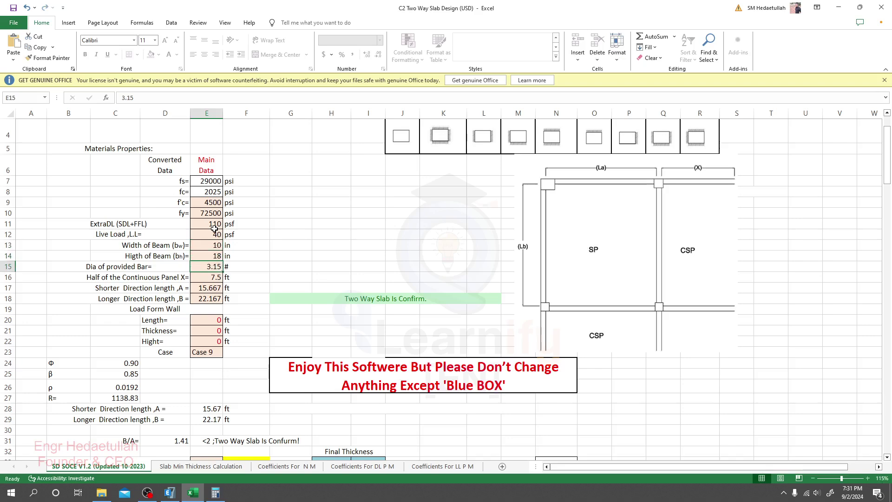
Try 3 as the diameter of the provided bar and re-enter 3.15
key("Return")
left_click(207, 268)
key("Return")
left_click(212, 266)
type("3")
key("Return")
left_click(212, 267)
type("3.")
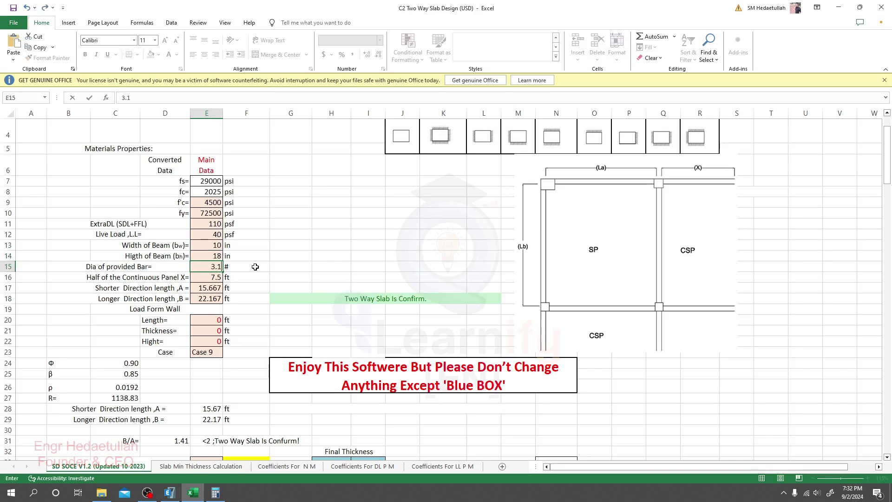
key("Up")
key("Down")
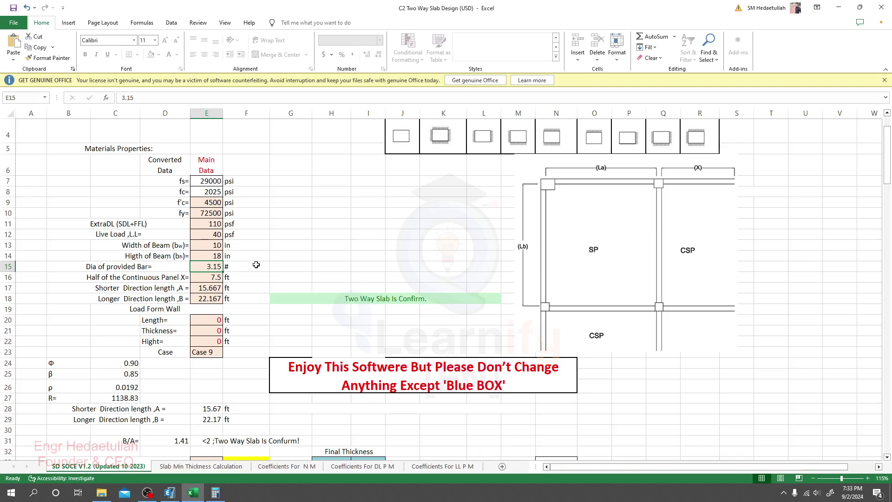
Switch to Calculator and divide the bar number 3.15 by 8 to get the diameter in inches
left_click(216, 493)
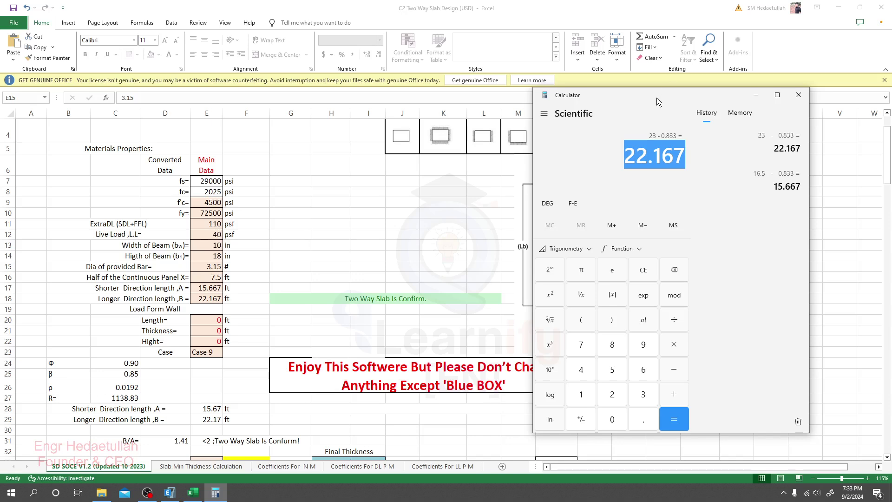
type("3.1")
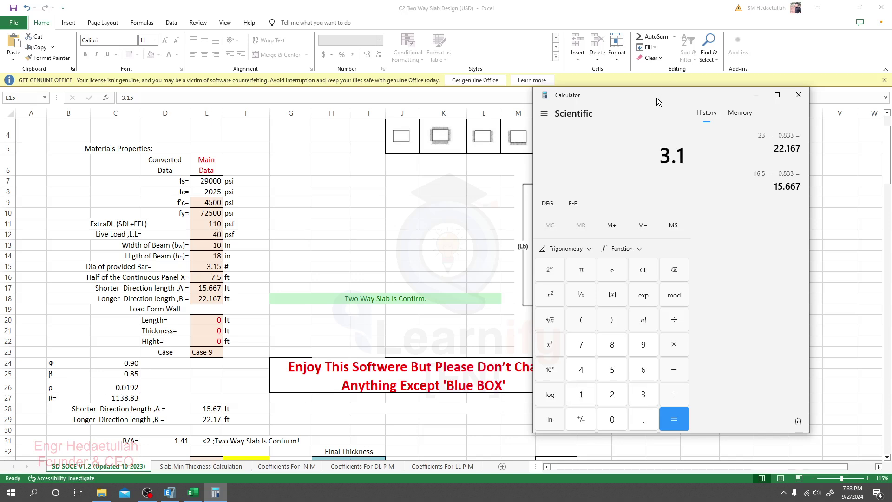
type("5")
key("slash")
type("8")
key("Return")
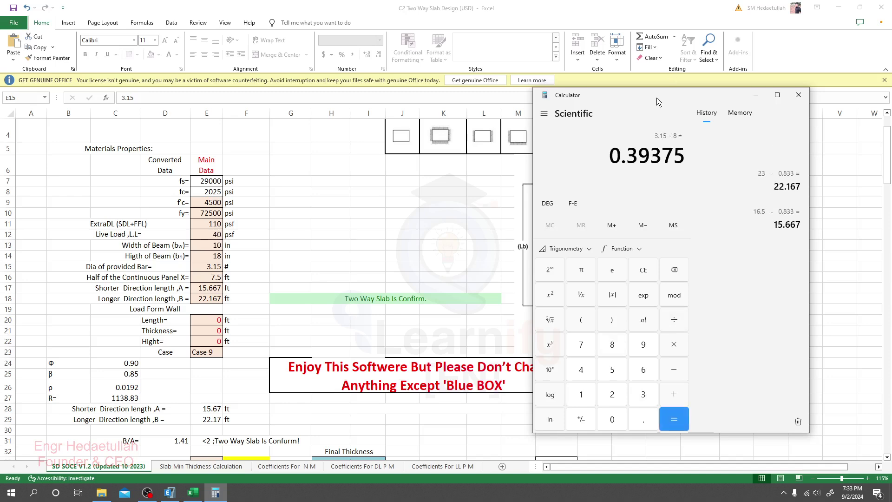
Multiply the bar diameter in inches by 25 to convert it to millimetres, and examine the result
left_click_drag(615, 156, 682, 157)
key("asterisk")
type("25")
key("Return")
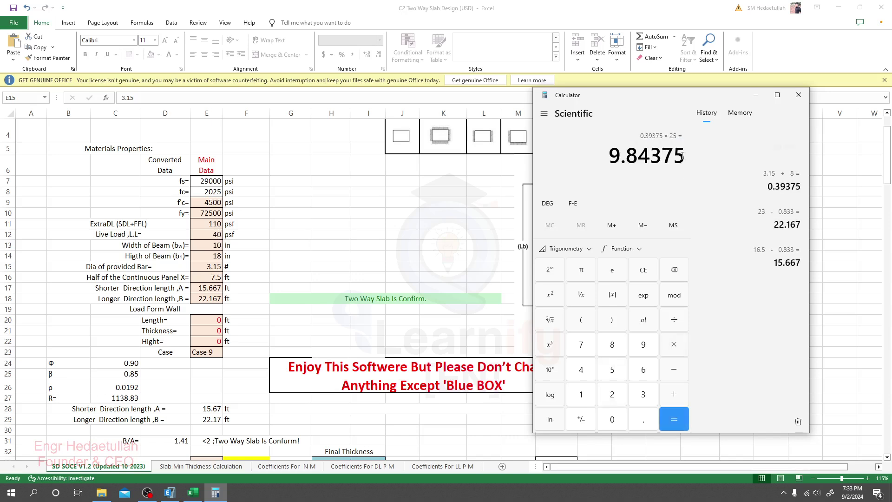
left_click_drag(616, 161, 683, 158)
left_click(618, 157)
left_click(684, 158)
left_click_drag(615, 156, 650, 157)
left_click(646, 158)
Divide 10 by 25.4 in Calculator to convert the 10 mm bar diameter to inches
type("10")
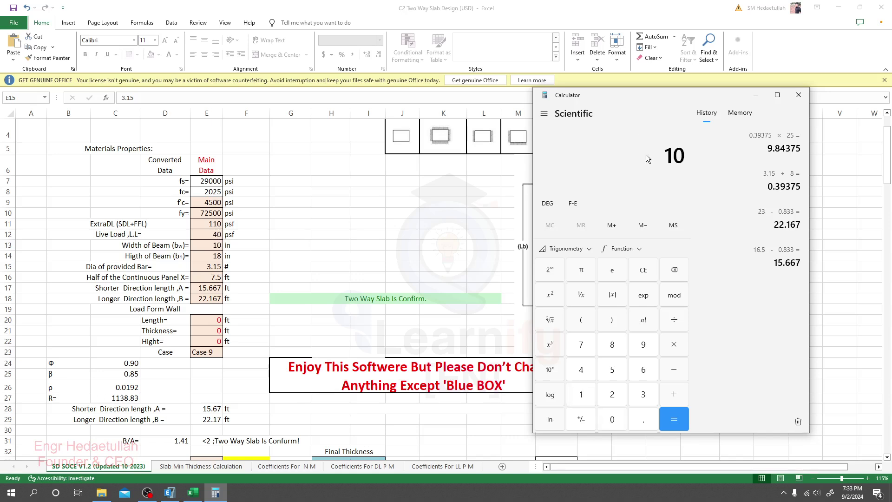
type("/25.4")
key("Return")
left_click_drag(547, 146, 557, 145)
left_click(559, 146)
mouse_move(548, 146)
left_mouse_down()
mouse_move(570, 146)
mouse_move(549, 147)
left_mouse_up()
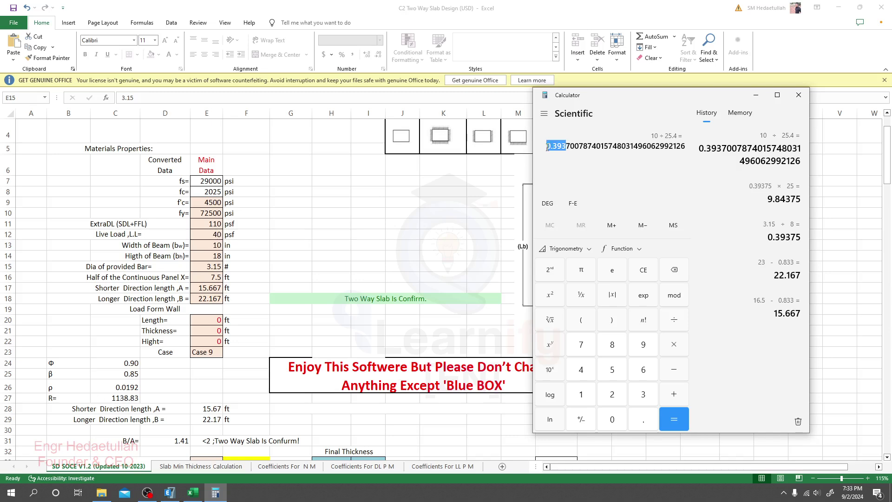
left_click(549, 148)
Multiply the inch diameter by 8 to get the equivalent bar number, and examine its leading digits
key("asterisk")
key("8")
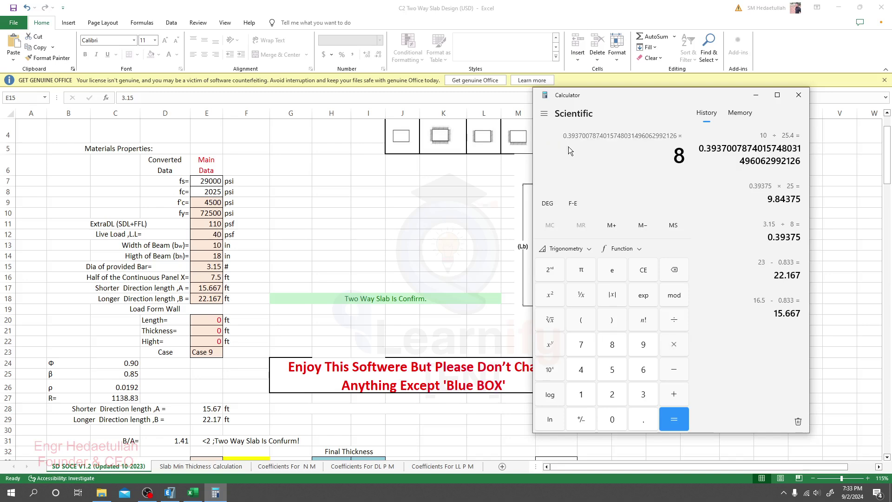
key("Return")
left_click_drag(547, 147, 560, 147)
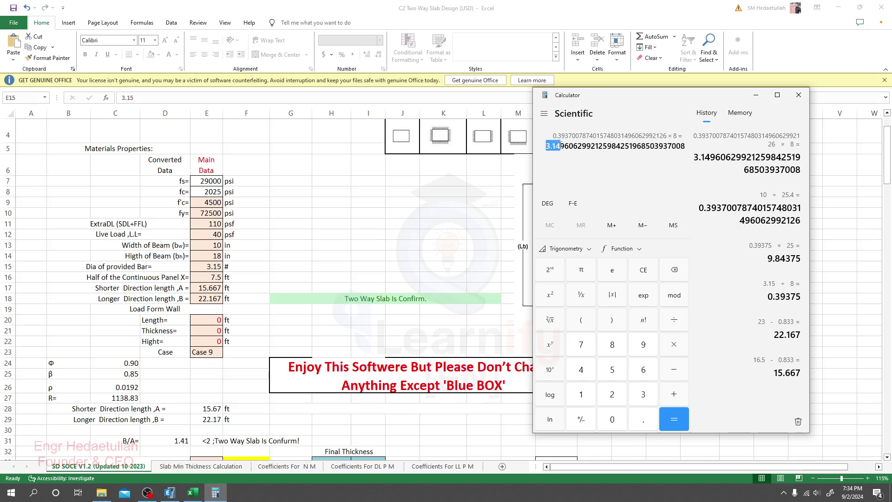
left_click(565, 146)
left_click_drag(564, 146, 547, 147)
left_click(564, 147)
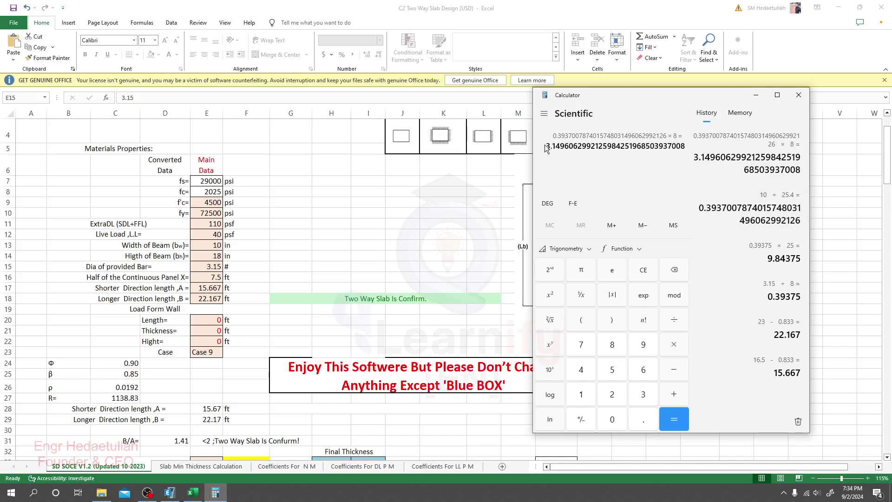
left_click_drag(549, 147, 560, 147)
left_click(559, 148)
For the half continuous panel length X, close the slab information in ETABS, examine the panels in the Story1 plan, and return to the workbook
left_click(218, 279)
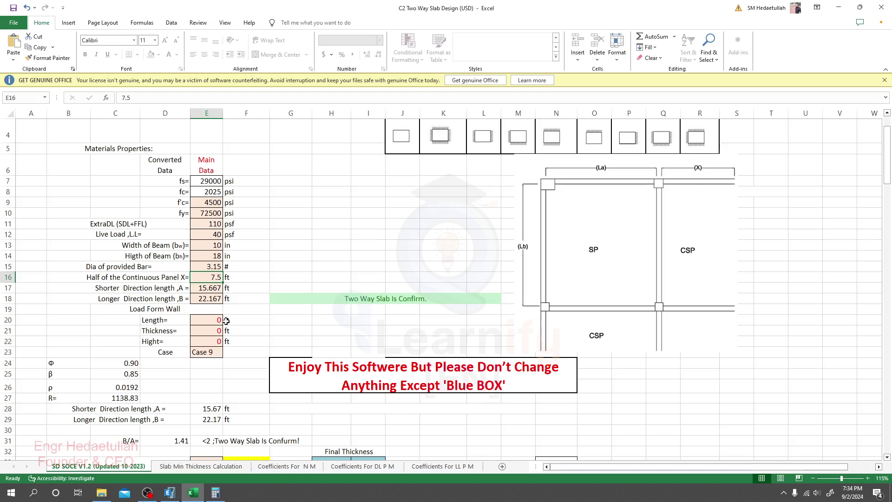
left_click(169, 492)
left_click(473, 387)
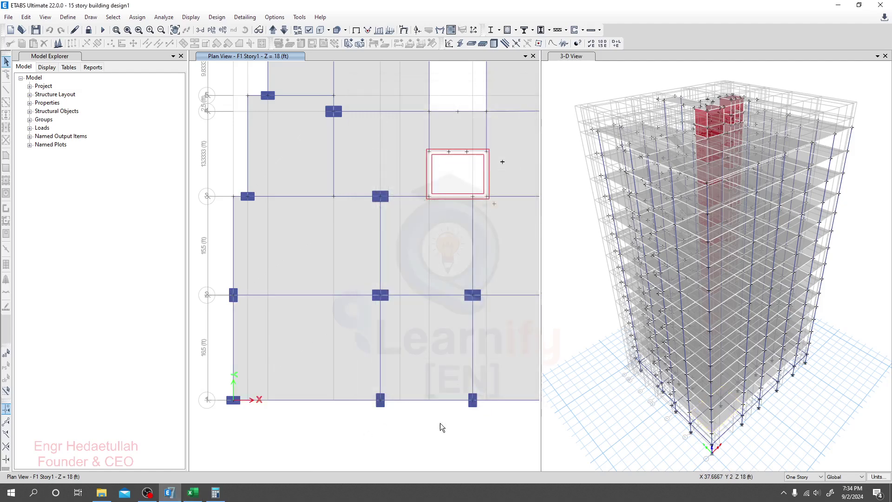
scroll(428, 380, "down", 5)
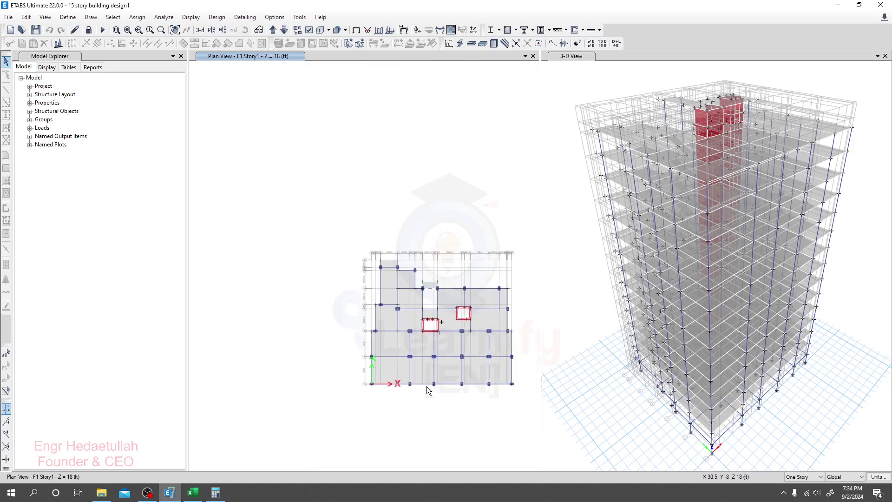
scroll(426, 386, "up", 4)
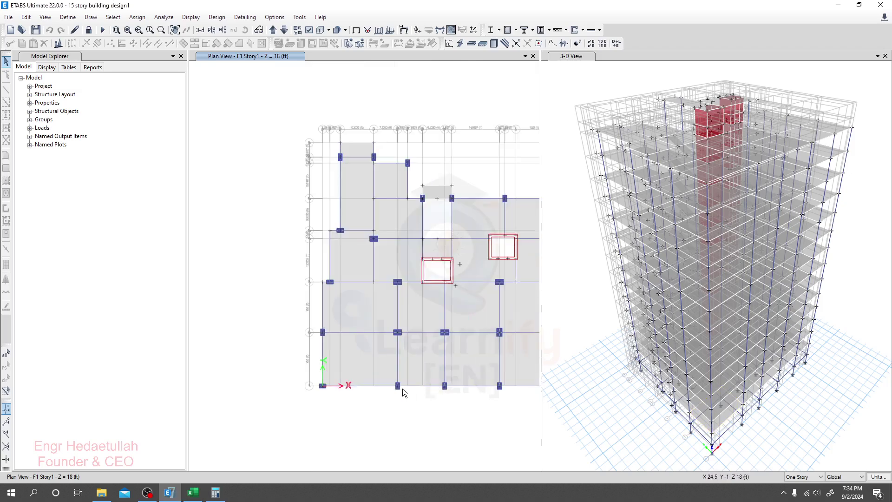
left_click(196, 498)
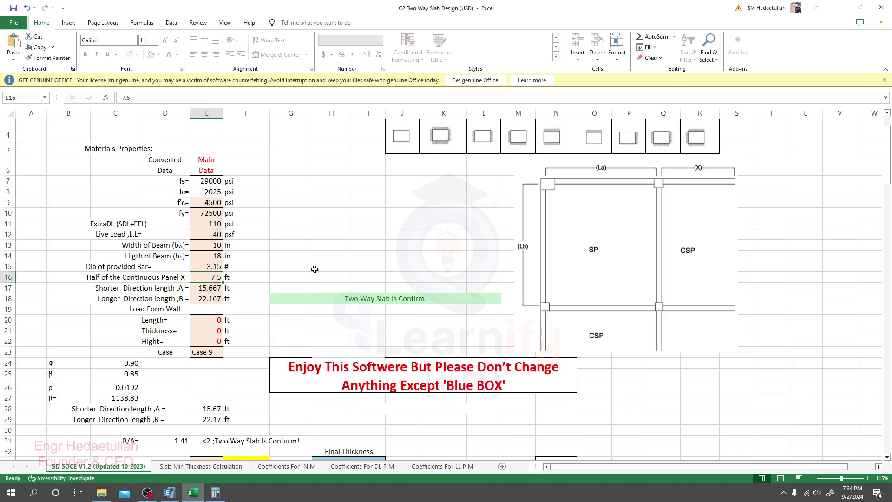
Review the continuous panel length, shorter direction length, extra dead load and slab thickness on the design sheet
left_click(222, 291)
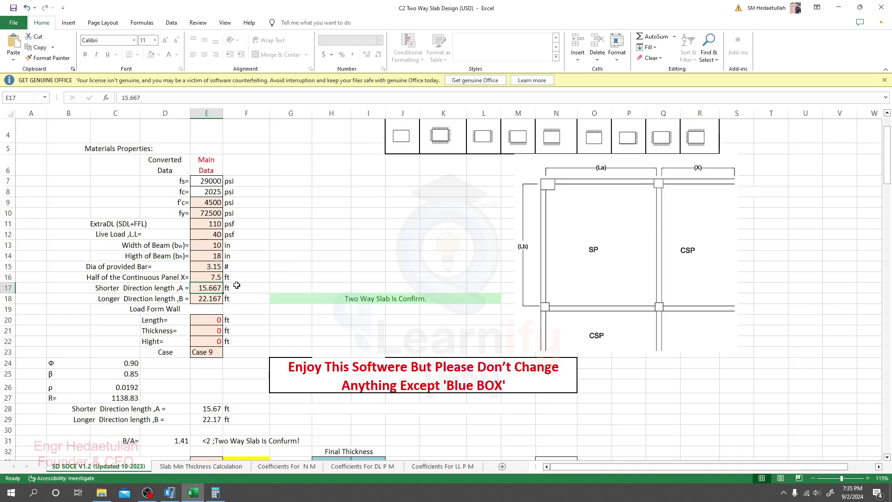
left_click(212, 275)
left_click(211, 287)
scroll(211, 337, "down", 1)
scroll(196, 277, "up", 1)
left_click(214, 224)
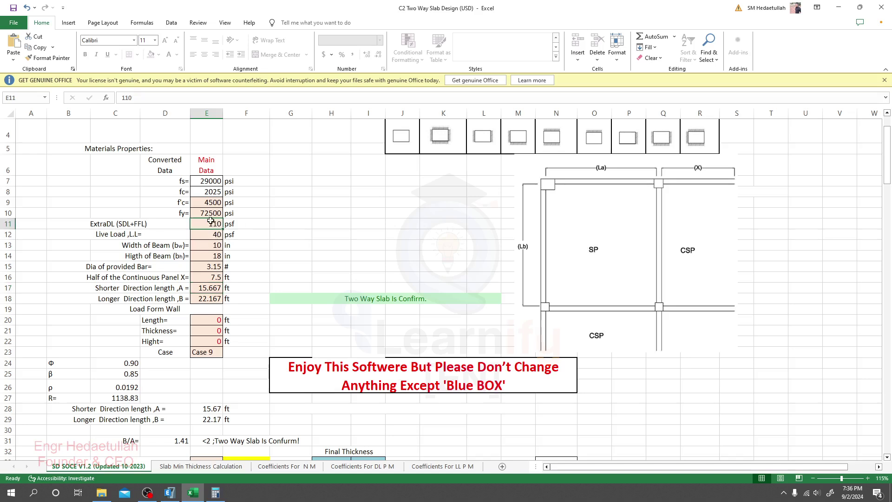
scroll(197, 318, "down", 1)
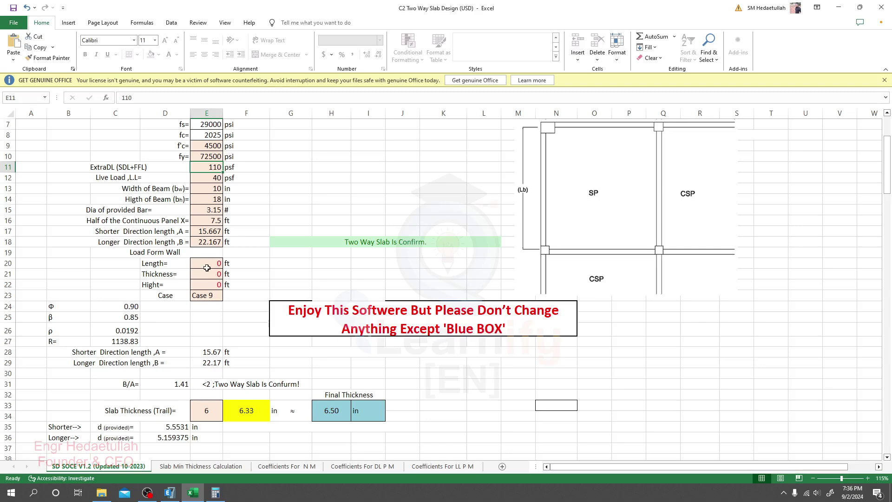
Compare the case diagrams with the panel layout in ETABS and set the slab's case to Case 4
scroll(208, 268, "up", 2)
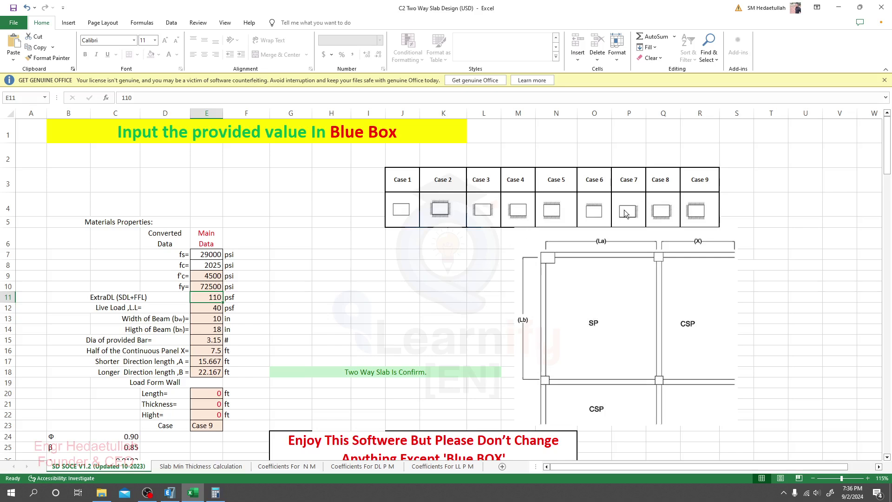
left_click(170, 492)
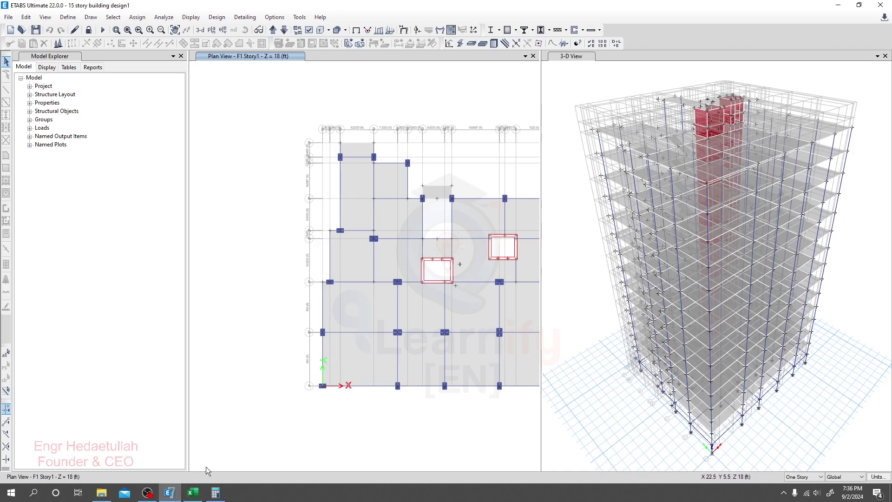
left_click(193, 492)
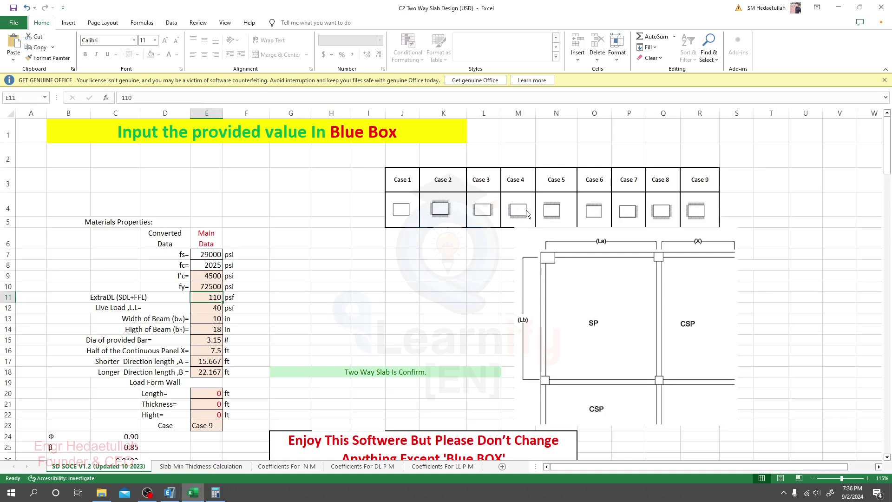
scroll(529, 185, "down", 3)
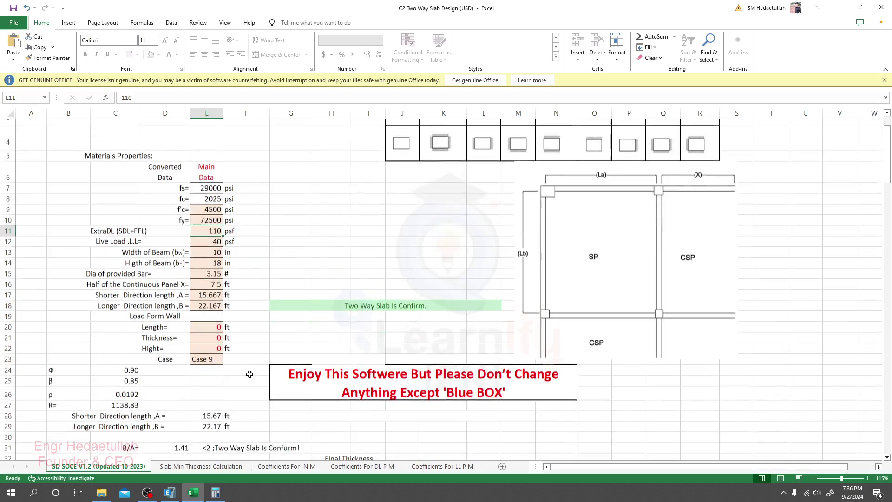
scroll(537, 133, "up", 3)
scroll(235, 387, "down", 1)
left_click(213, 353)
left_click(226, 354)
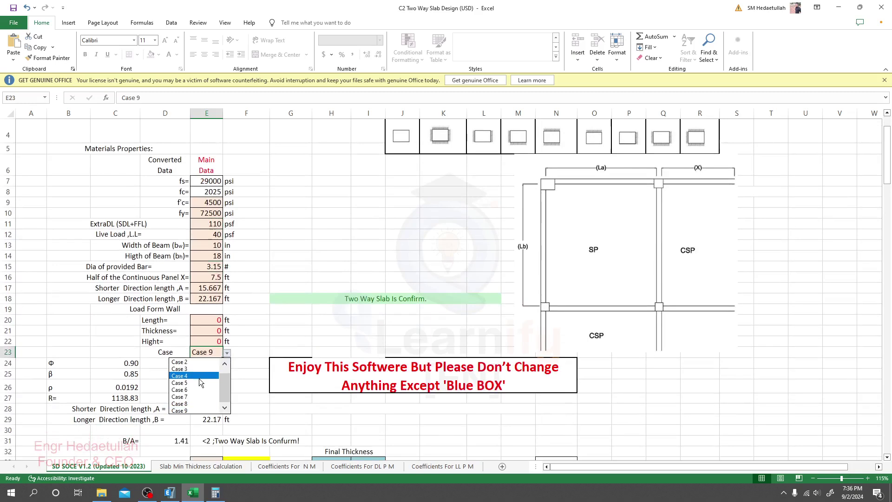
left_click(199, 376)
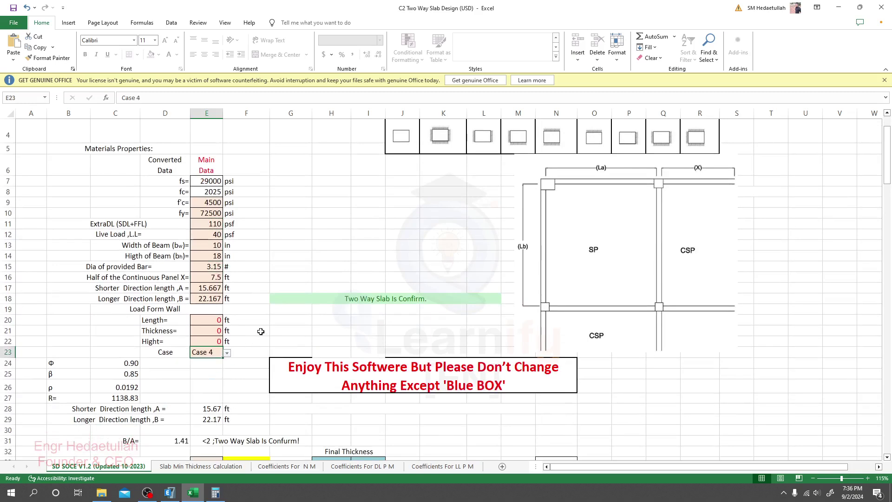
Set the trial slab thickness to 6.5 in on the design sheet
scroll(262, 330, "down", 4)
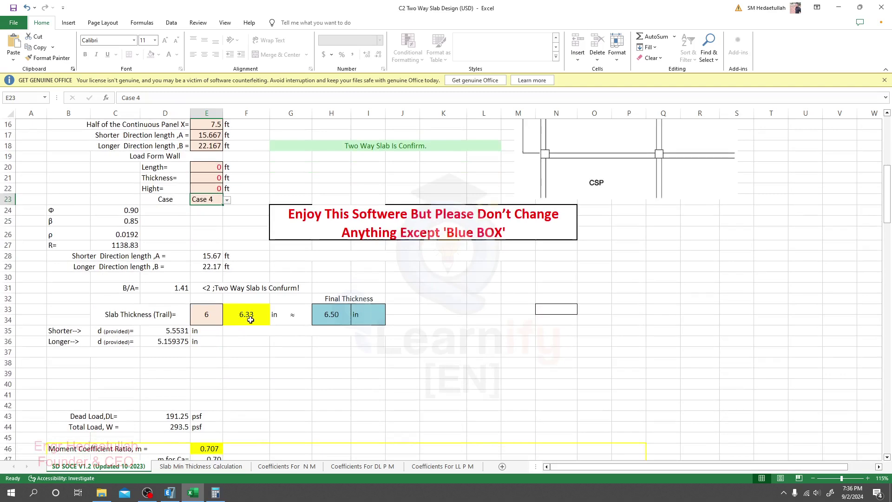
left_click(213, 315)
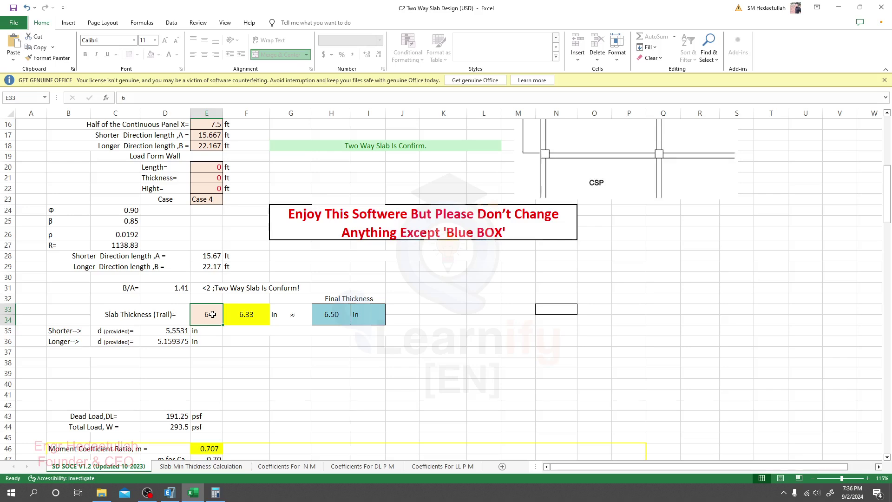
type(".5")
key("Return")
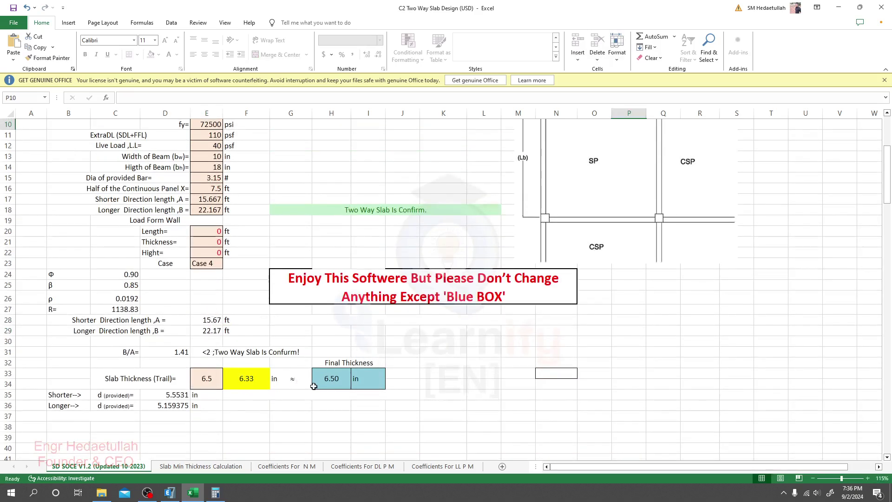
Try a trial slab thickness of 6.75 in and compare it with the final thickness
scroll(333, 351, "down", 2)
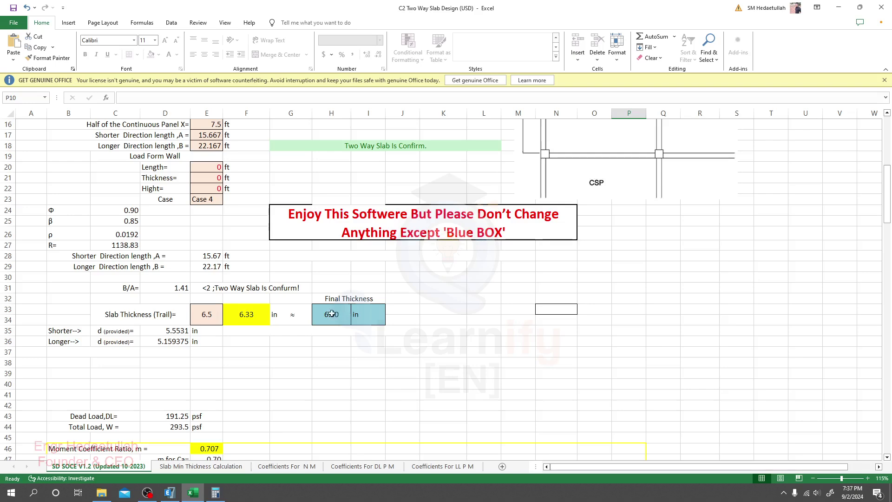
left_click(208, 318)
type("6")
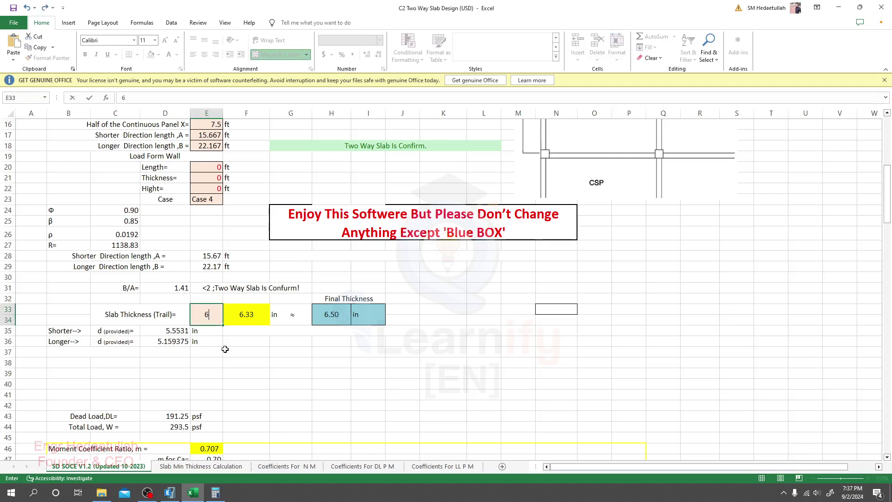
type(".75")
key("Return")
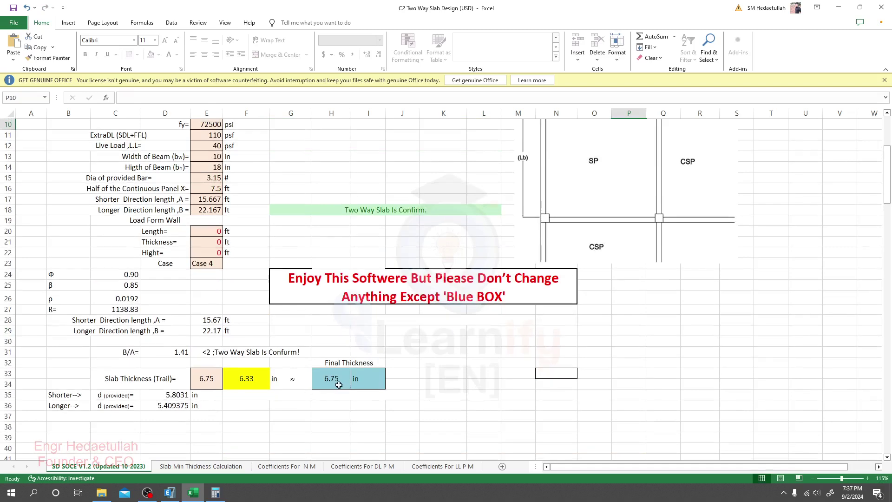
Dismiss the Office licence notice and return the trial slab thickness to 6.5 in
left_click(884, 78)
left_click(210, 366)
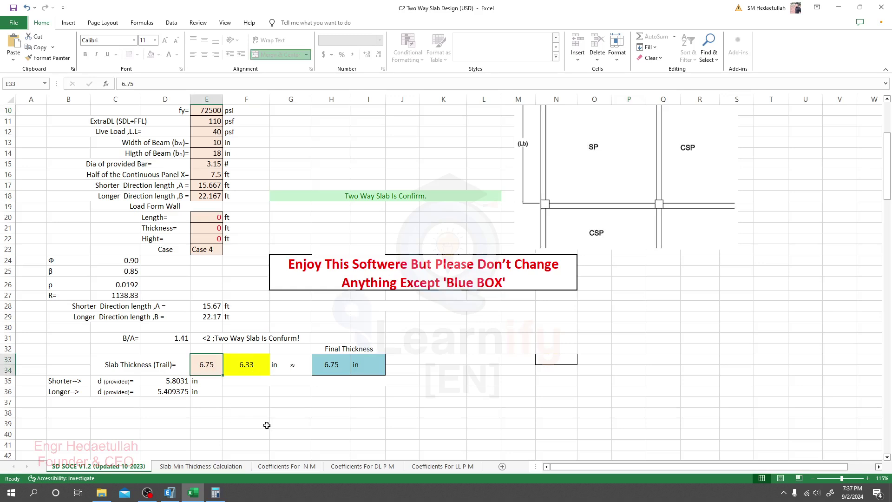
type("6.5")
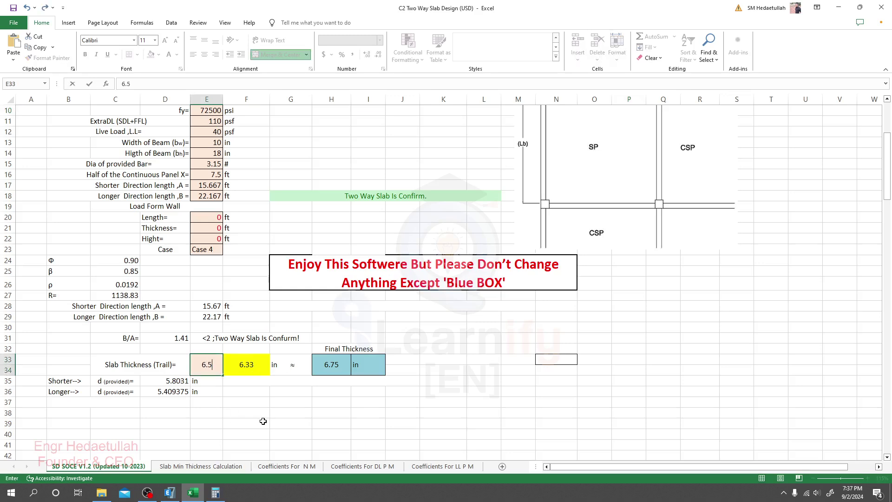
key("Return")
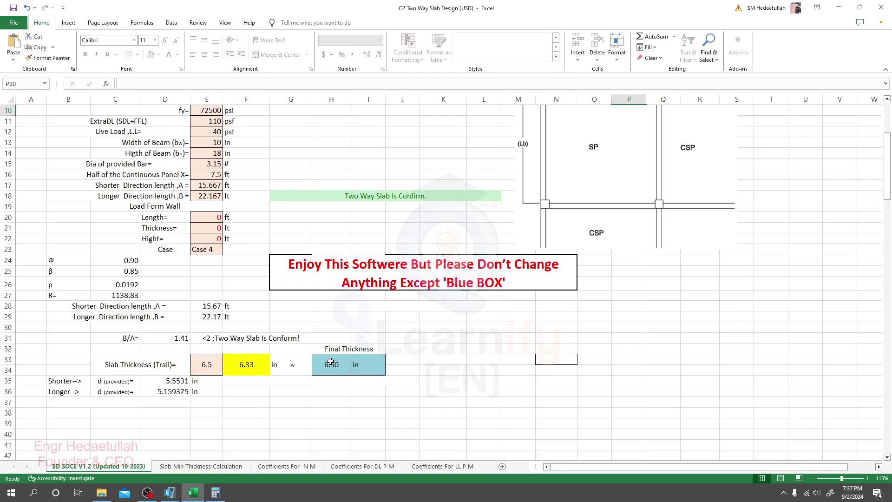
Review the moment coefficients, moment calculation, depth check, reinforcement areas, mid-span bar spacing and extra top bars for continuous and discontinuous ends
scroll(305, 315, "down", 7)
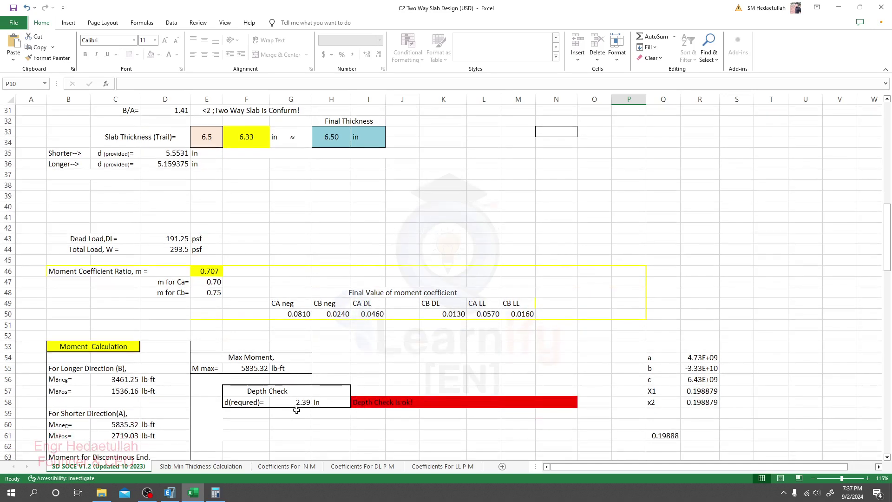
scroll(297, 403, "down", 2)
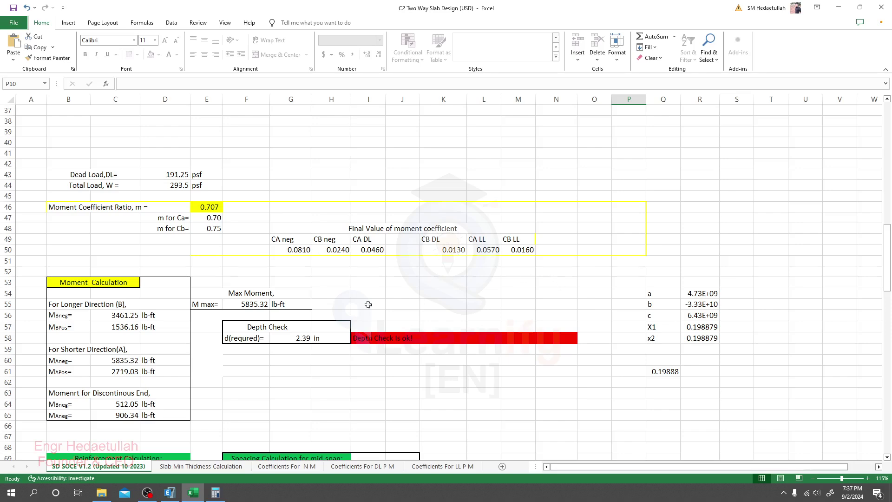
scroll(376, 282, "down", 7)
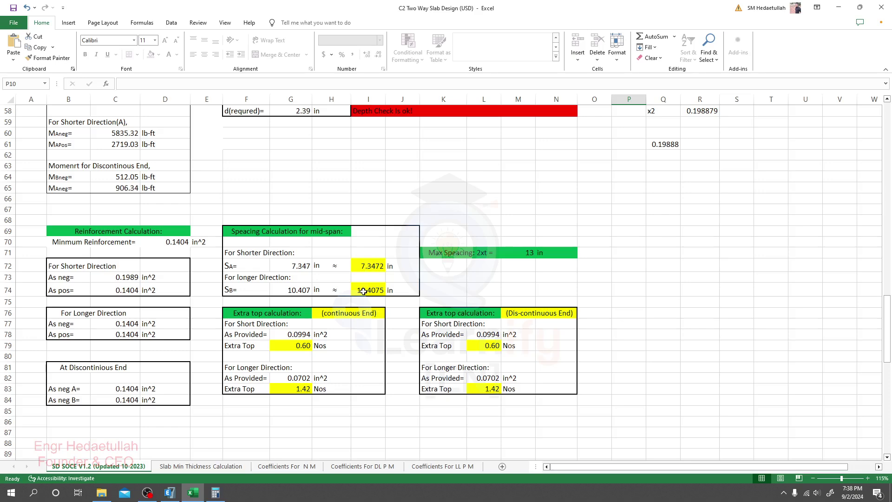
scroll(295, 270, "down", 3)
scroll(301, 281, "up", 2)
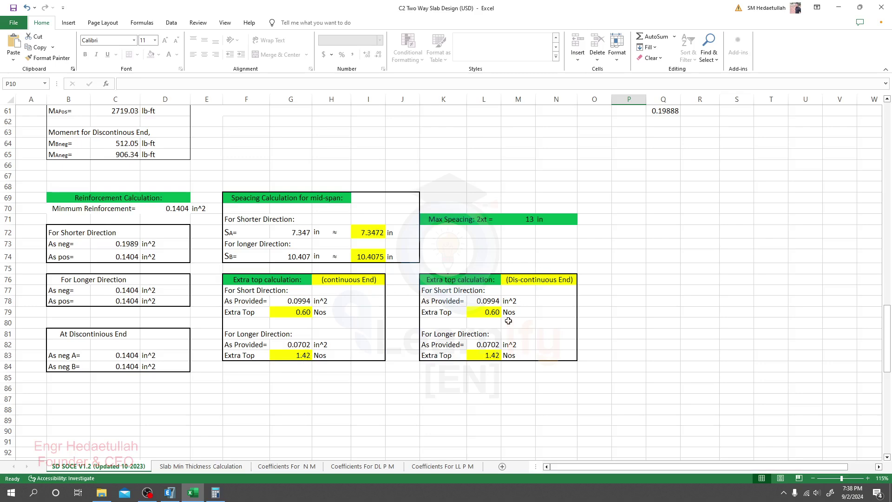
scroll(475, 326, "up", 4)
scroll(476, 327, "down", 4)
Switch to ETABS to examine the slab panels in the Story1 plan, and return to the extra top calculation in the Excel workbook
left_click(170, 492)
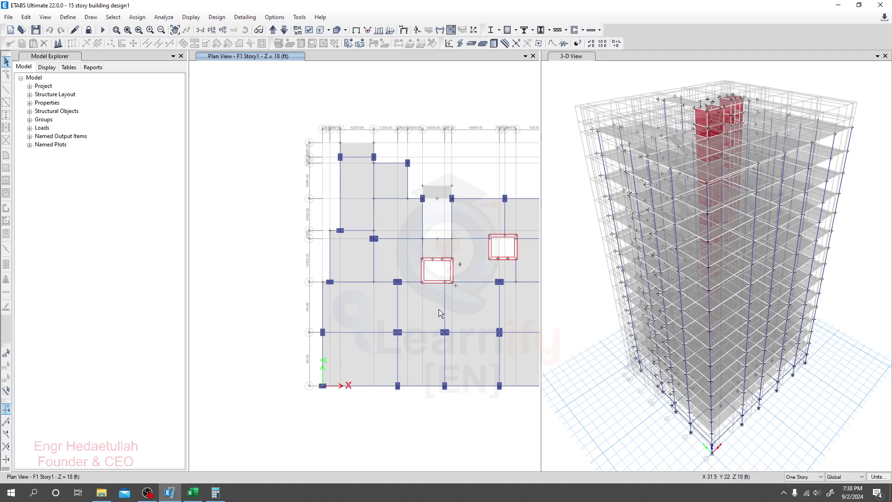
left_click(193, 493)
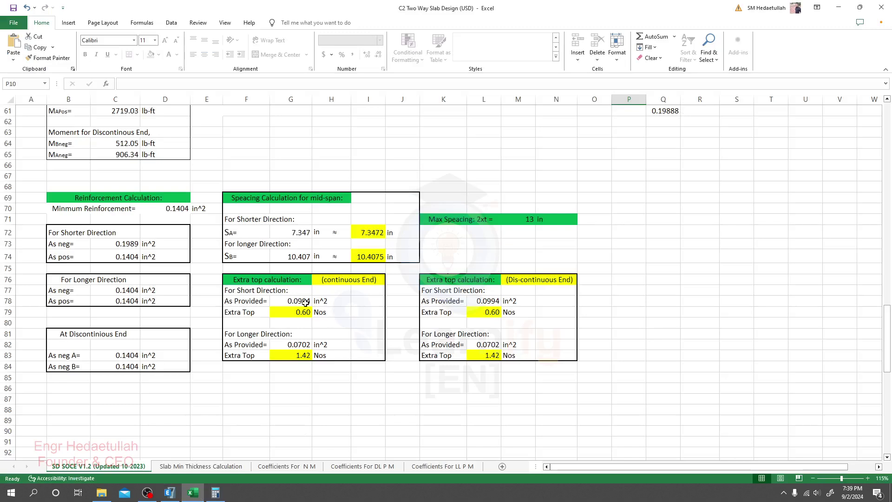
left_click(291, 500)
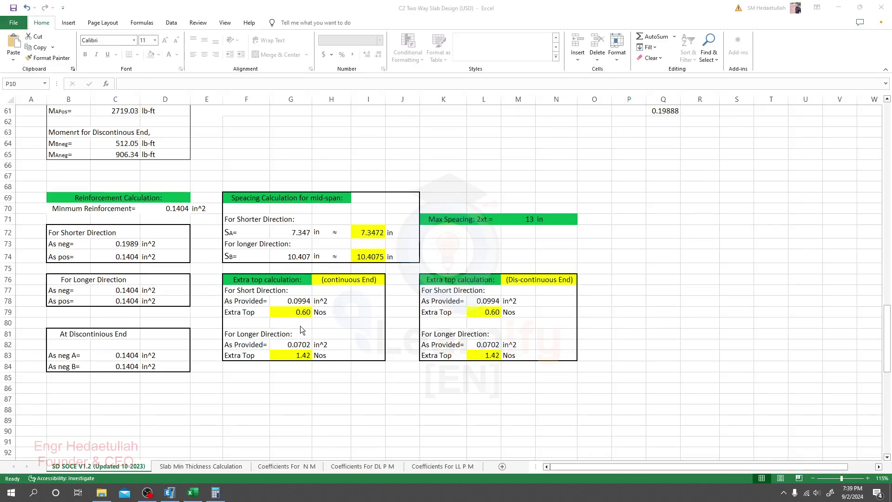